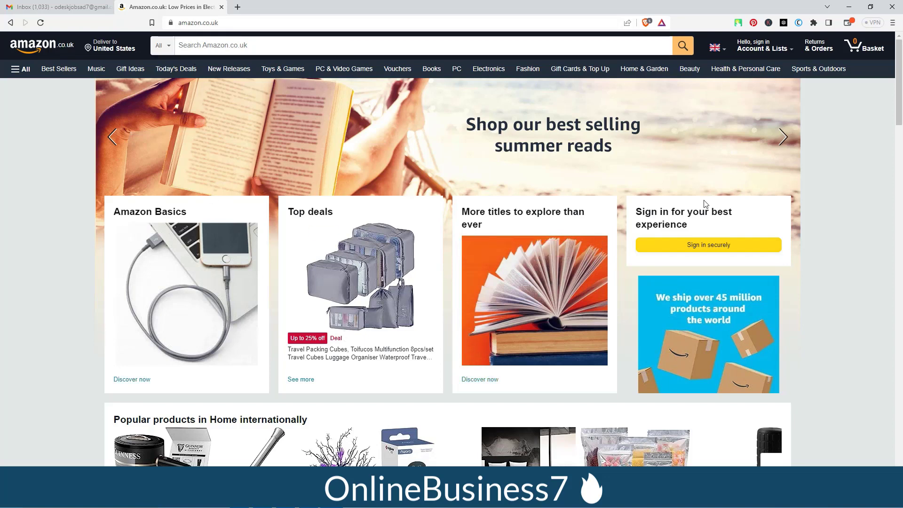
- Open the Sell on Amazon page from the Make Money with Us links in the Amazon.co.uk footer
scroll(583, 247, "down", 20)
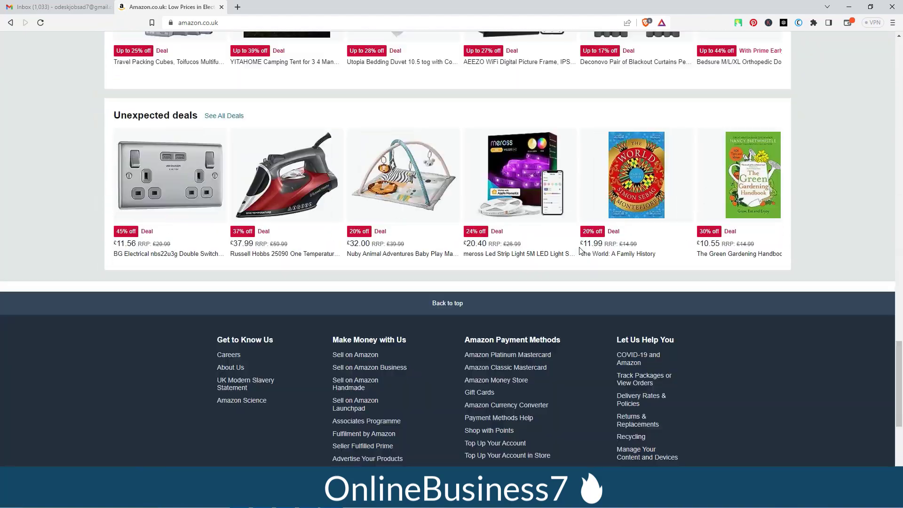
scroll(580, 250, "down", 5)
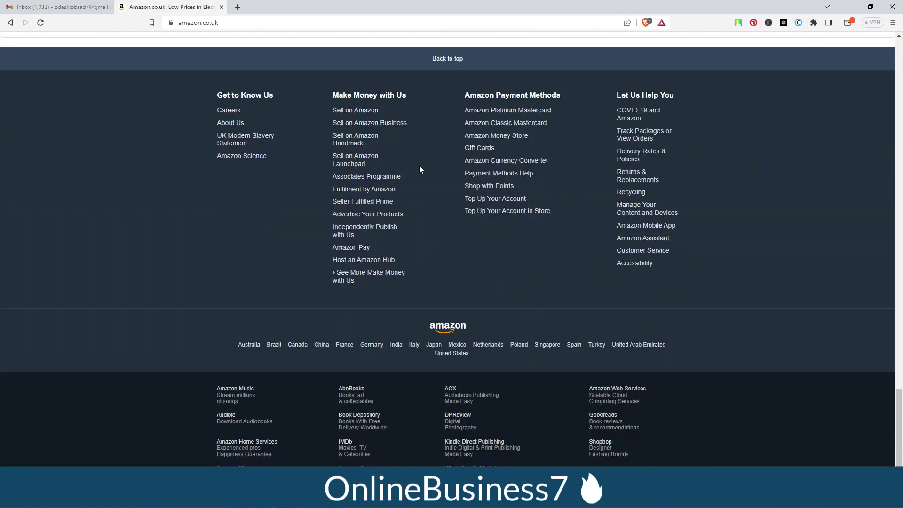
left_click(364, 112)
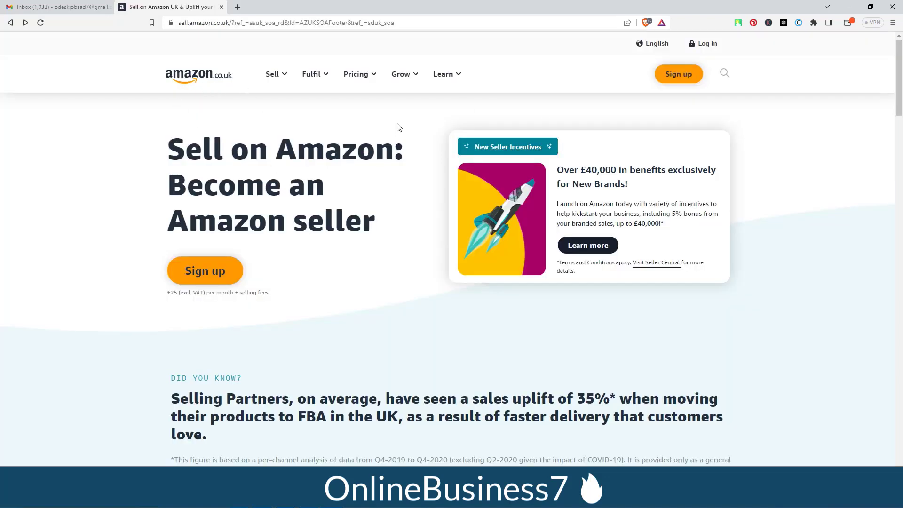
- Open the pricing overview in a separate browser tab and compare the Individual and Professional selling plans' fees and suitability
left_click(371, 79)
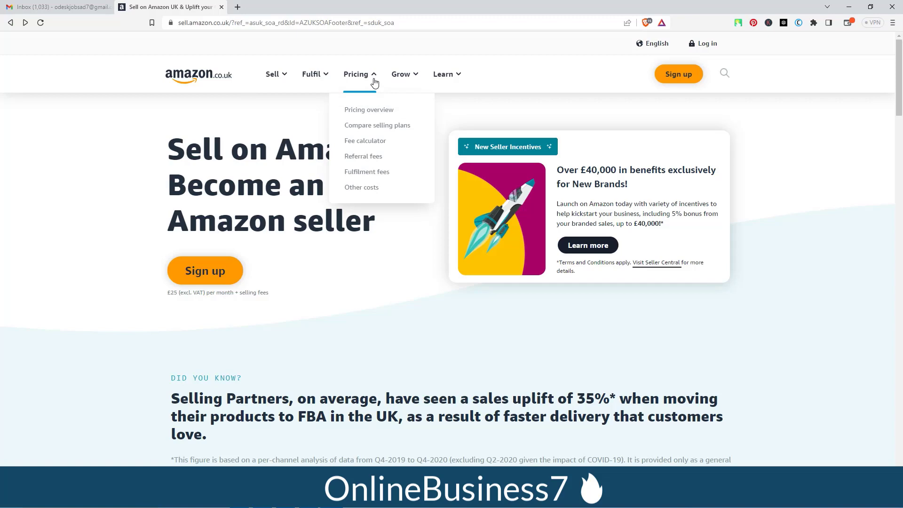
right_click(360, 109)
left_click(392, 117)
left_click(253, 7)
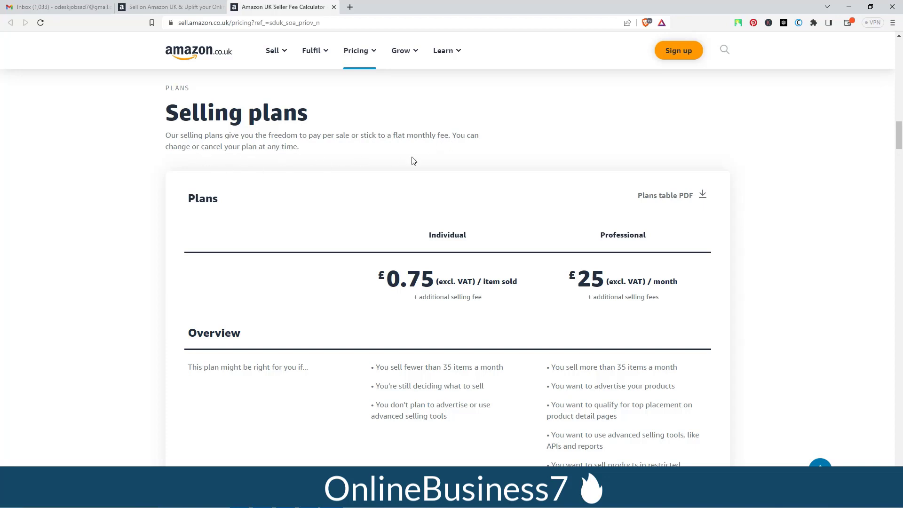
scroll(424, 174, "down", 1)
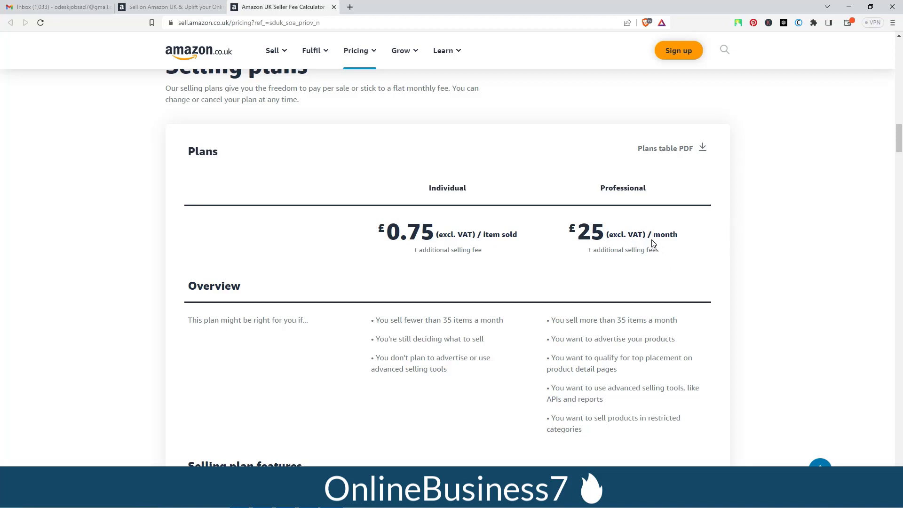
scroll(652, 239, "down", 2)
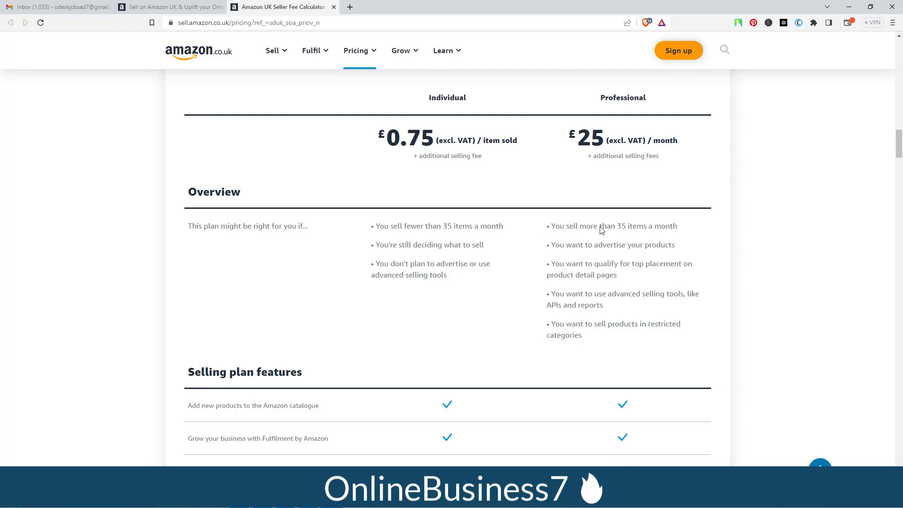
scroll(631, 249, "up", 2)
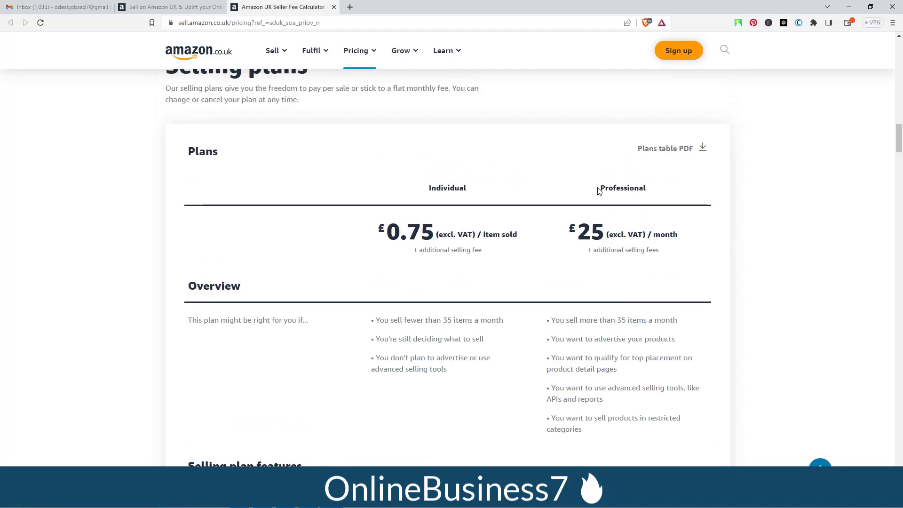
scroll(560, 285, "up", 10)
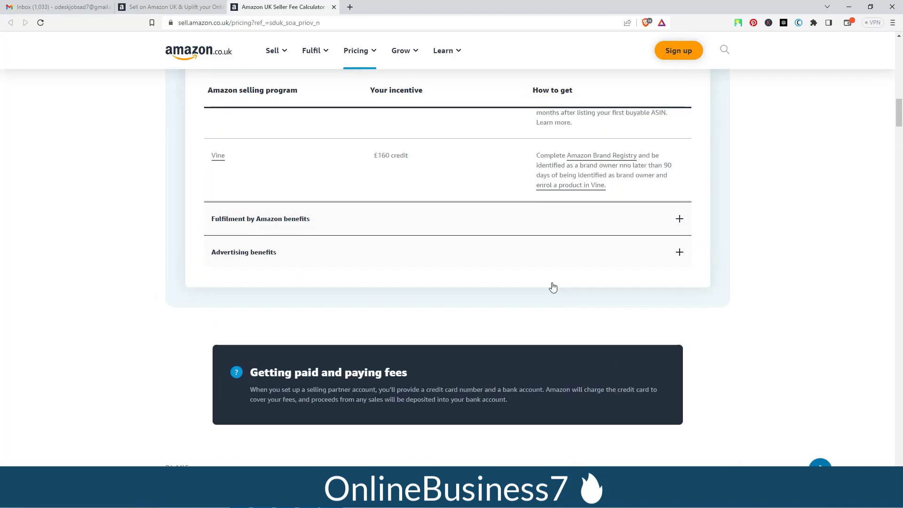
- Return to the Sell on Amazon page, start the seller sign-up and choose to create a new Amazon account
key("ctrl+shift+Tab")
left_click(212, 273)
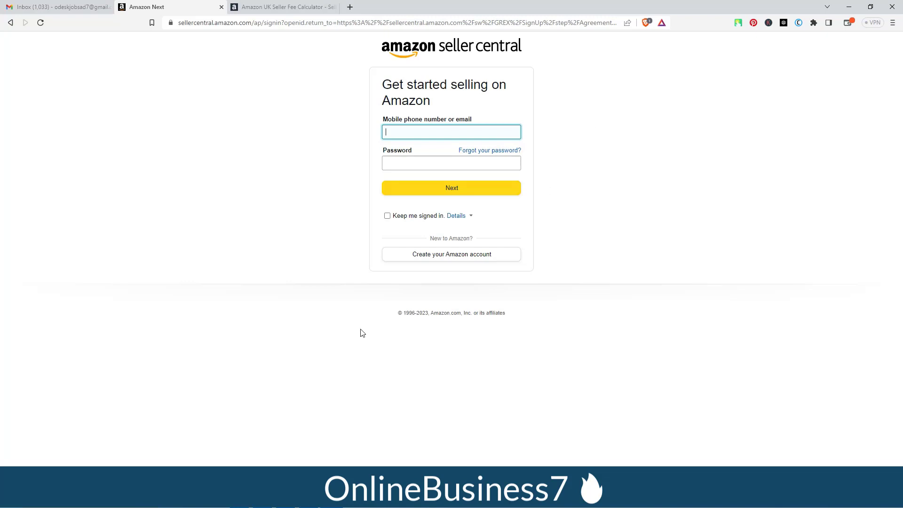
left_click(442, 256)
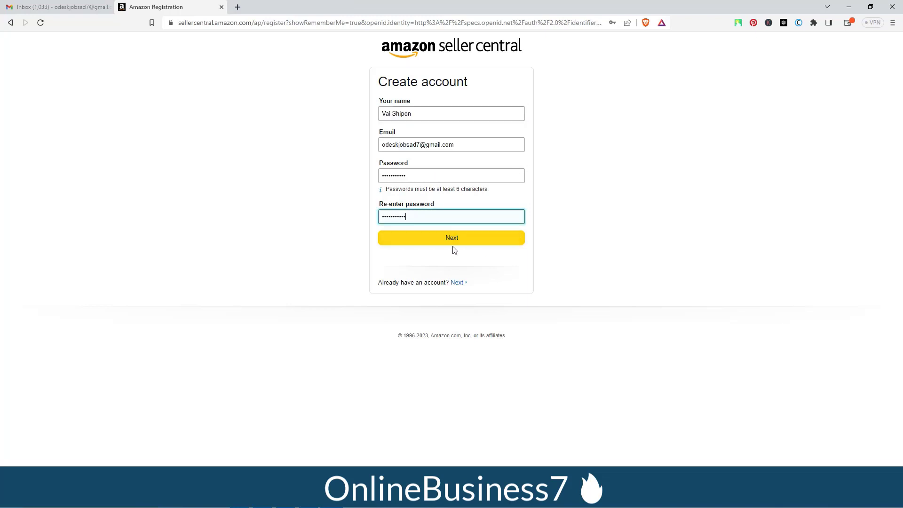
- Submit the new account's name, email and password, and solve the cube puzzle that protects the account
left_click(456, 241)
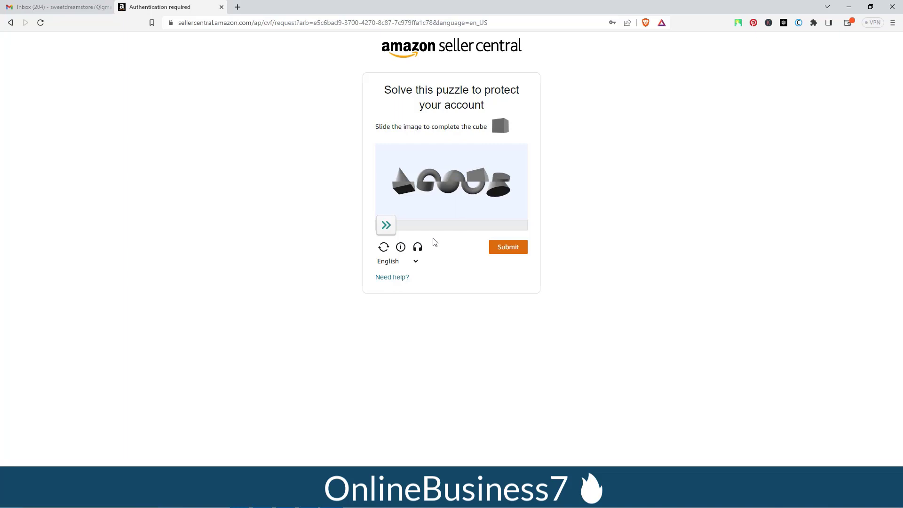
left_click_drag(386, 226, 452, 228)
left_click(508, 247)
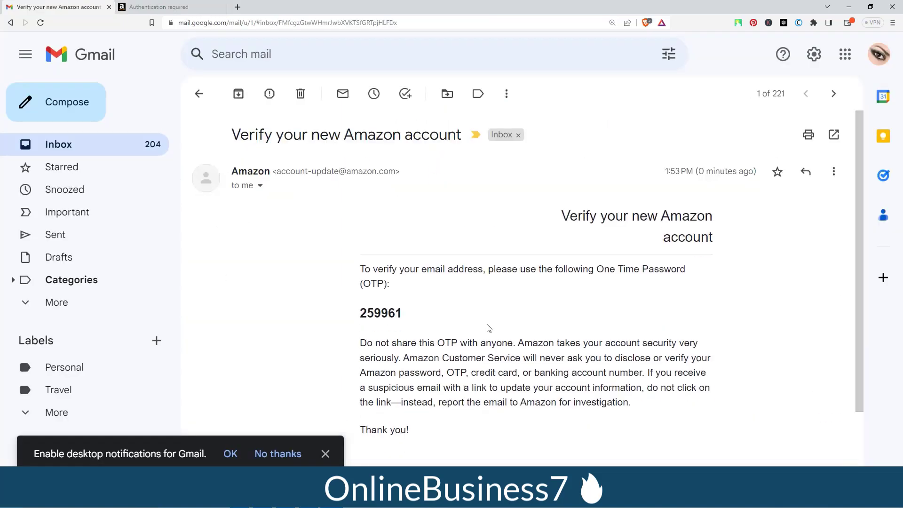
- Copy the one-time password from Amazon's verification email and use it to verify the account's email address on Seller Central
scroll(373, 271, "down", 1)
double_click(372, 271)
right_click(373, 268)
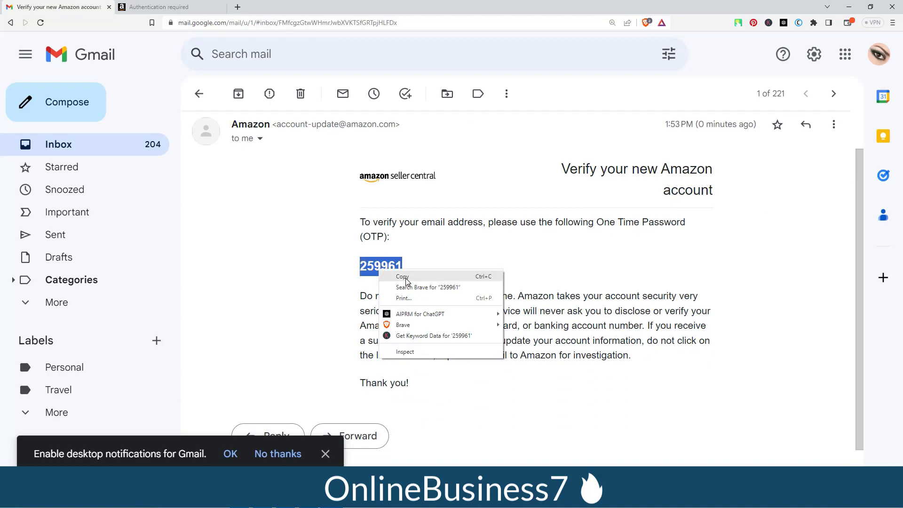
left_click(399, 279)
left_click(73, 150)
left_click(156, 6)
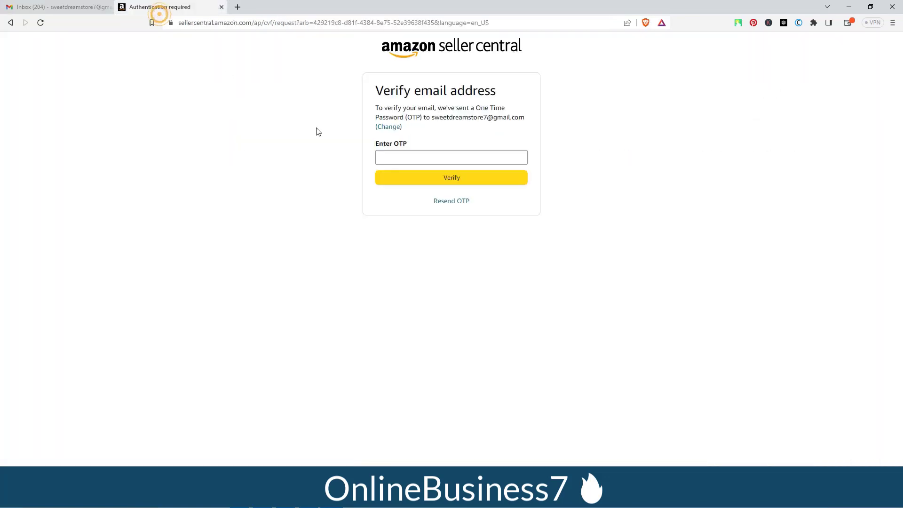
left_click(402, 156)
key("ctrl+v")
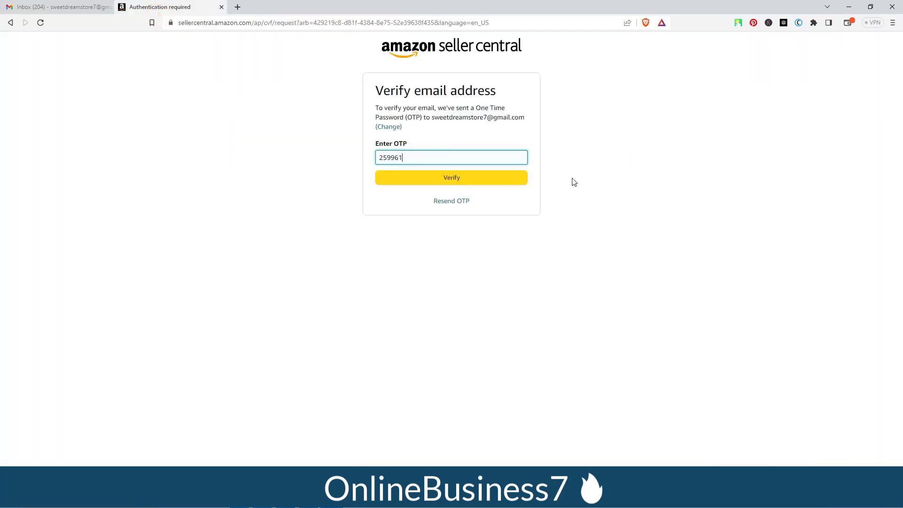
left_click(449, 177)
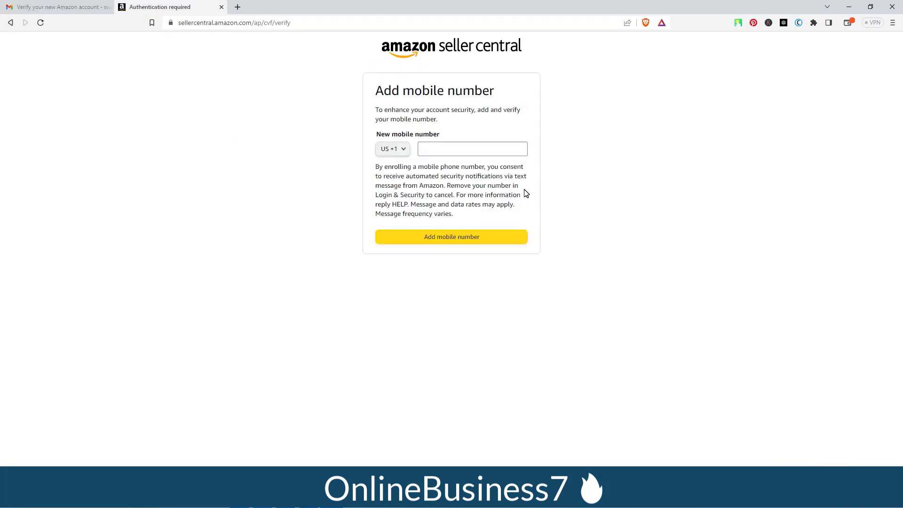
- Set the country code of the new mobile number to United Kingdom +44
left_click(392, 149)
mouse_move(540, 439)
left_mouse_down()
mouse_move(539, 417)
mouse_move(539, 439)
left_mouse_up()
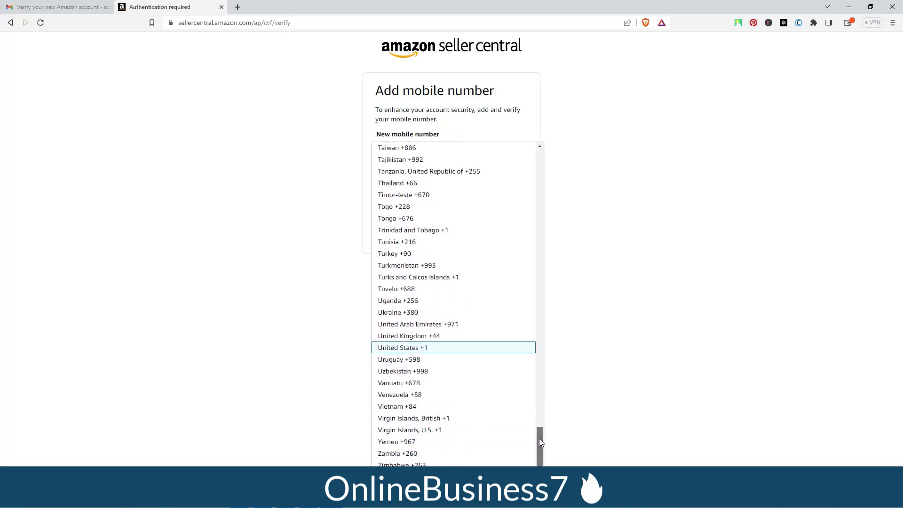
left_click(409, 336)
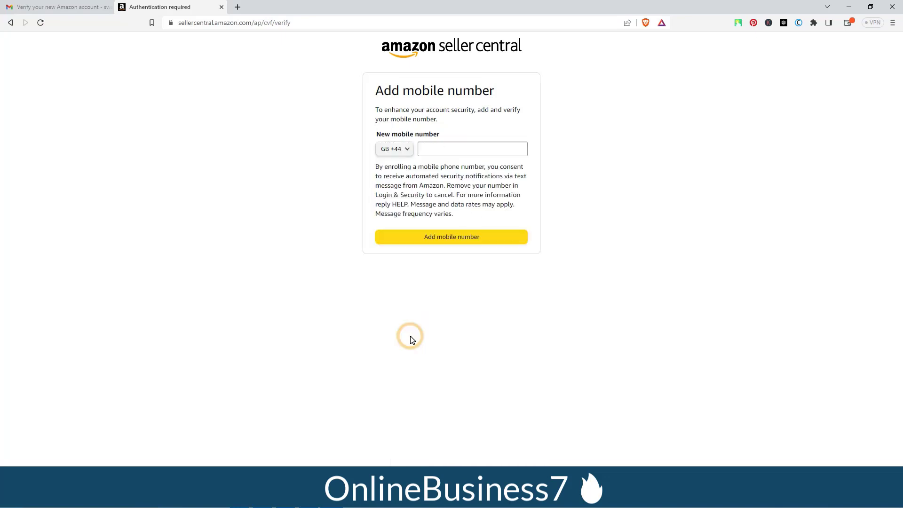
left_click(410, 147)
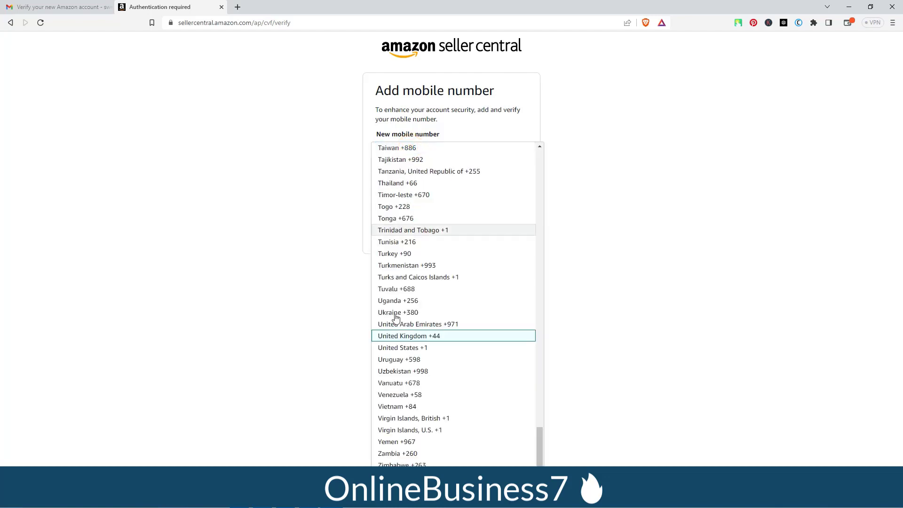
left_click(410, 337)
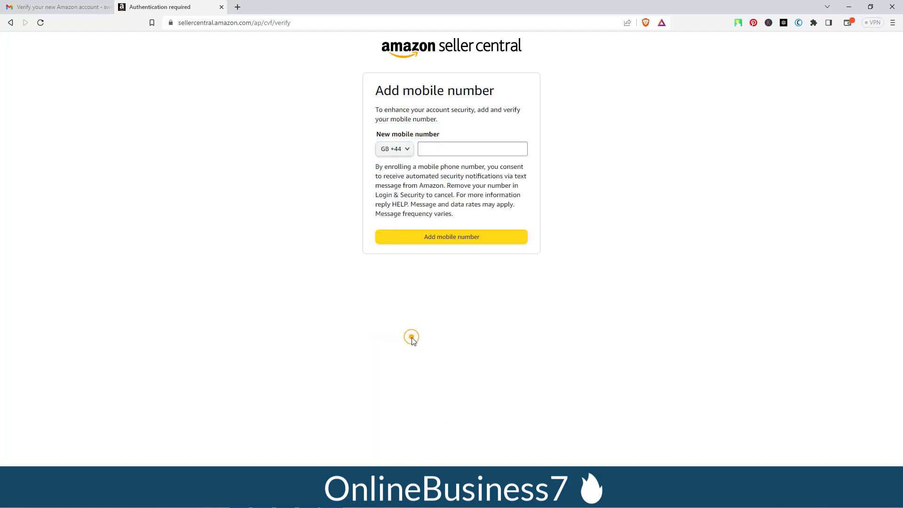
- Enter the mobile number without its duplicate +44 prefix and add it to the account
left_click(459, 150)
key("ctrl+v")
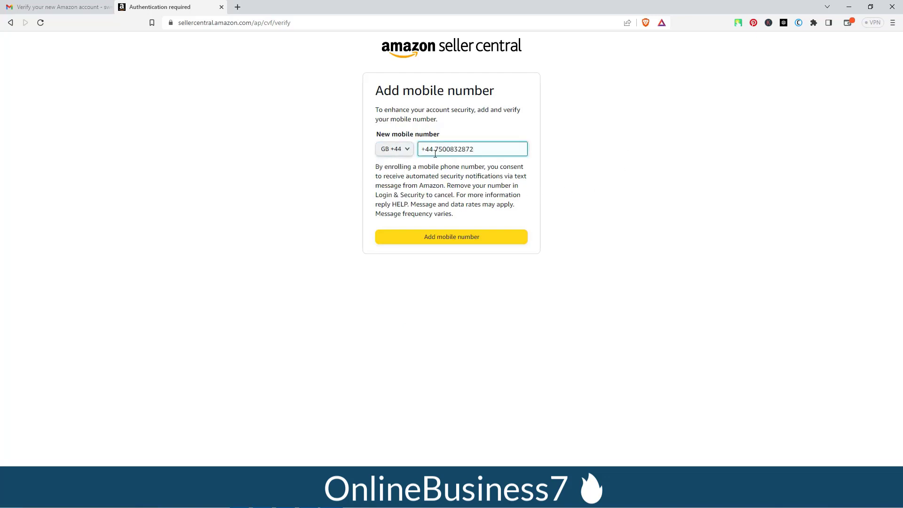
left_click_drag(436, 151, 421, 150)
key("BackSpace")
left_click(603, 191)
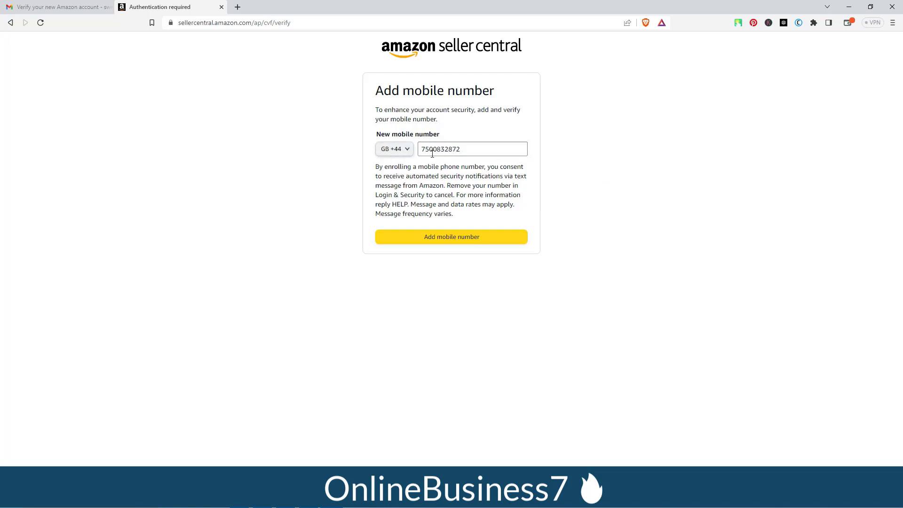
left_click(448, 238)
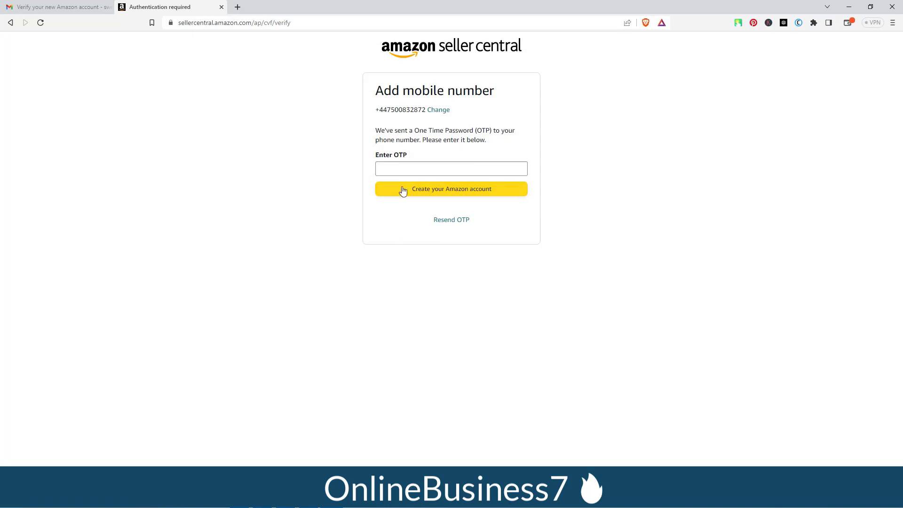
- Enter the one-time password sent to the phone and create the Amazon account
left_click(383, 168)
key("ctrl+v")
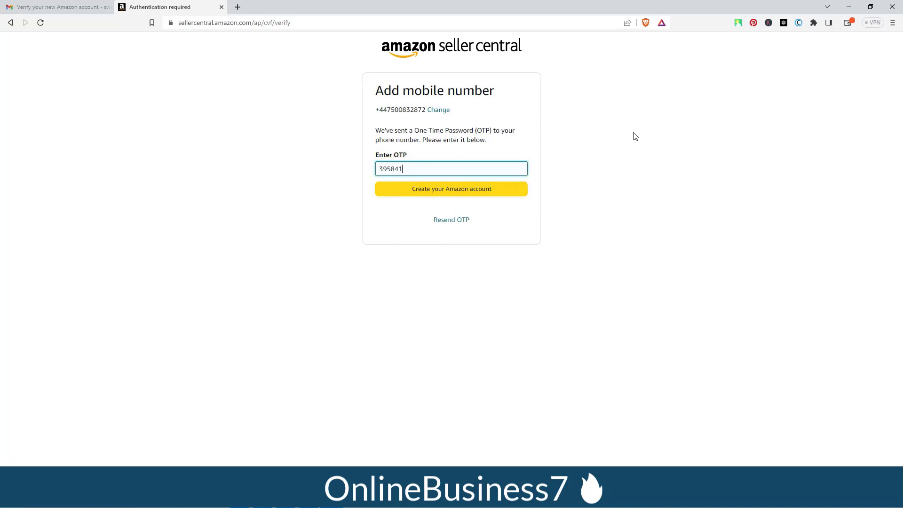
left_click(454, 185)
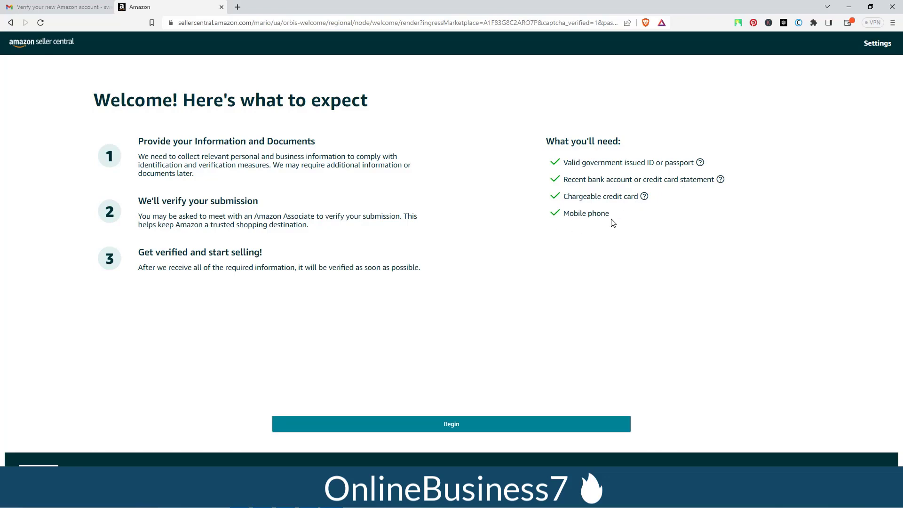
- Begin the seller registration and set the business location to United Kingdom
left_click(452, 424)
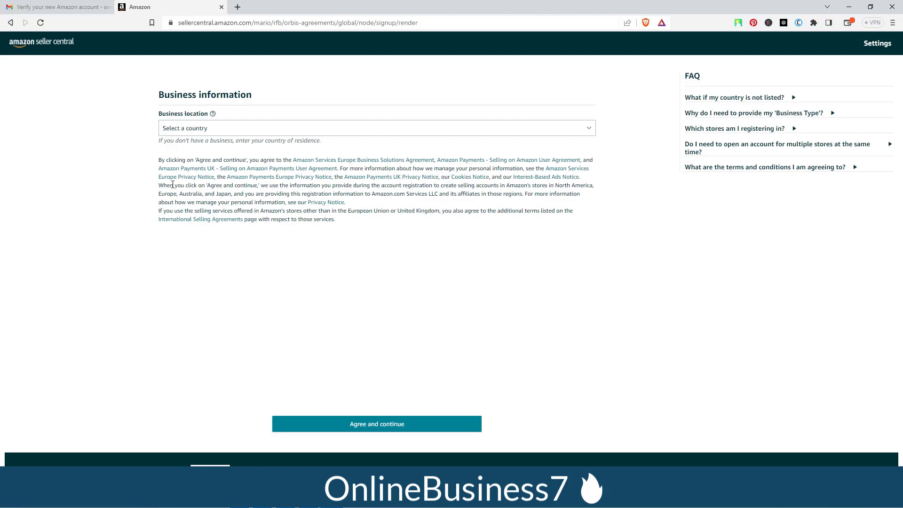
left_click(588, 129)
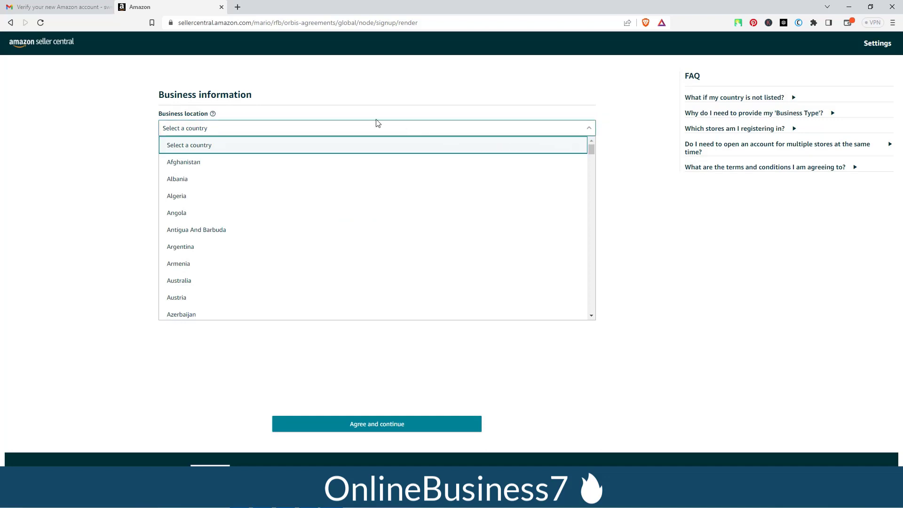
scroll(247, 286, "down", 7)
scroll(246, 286, "down", 10)
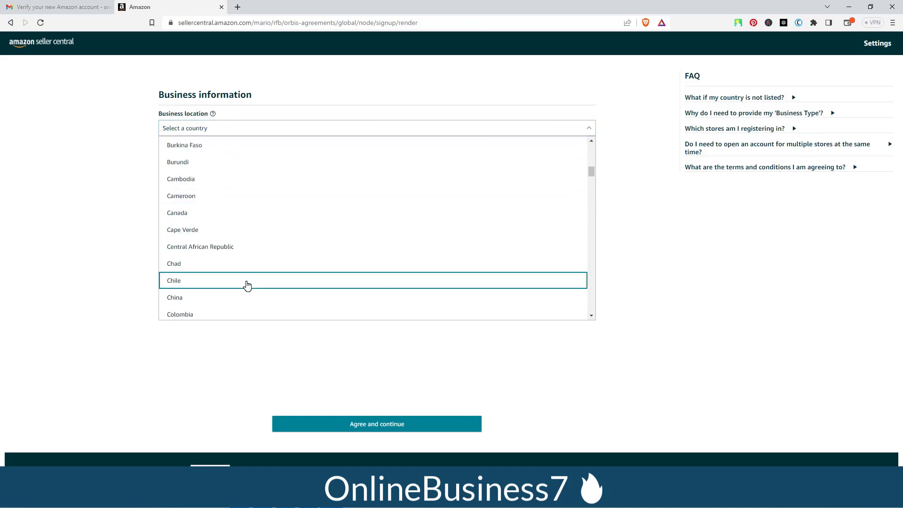
scroll(247, 286, "down", 20)
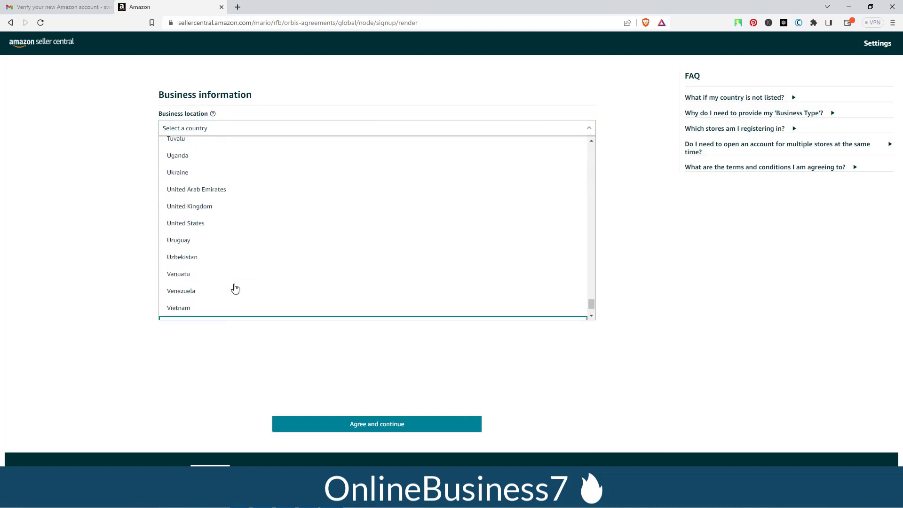
left_click(210, 210)
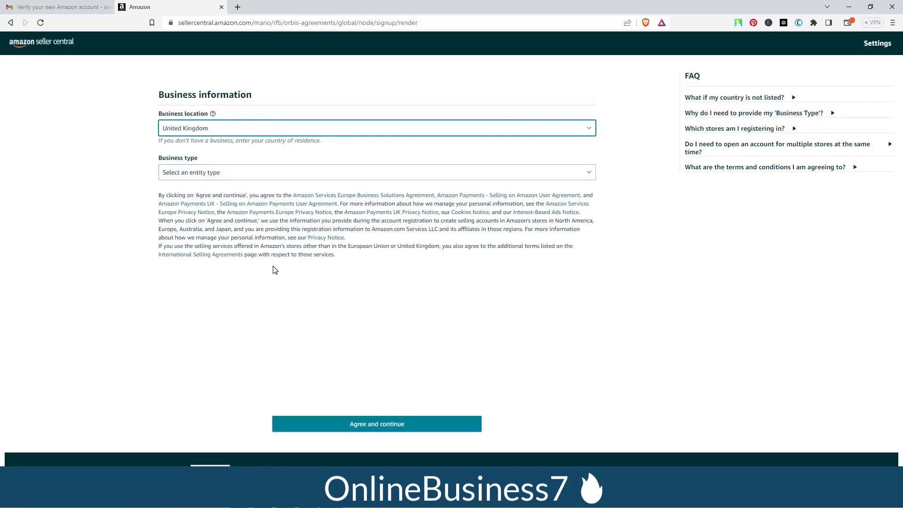
- Set the business type to Privately-owned business, enter the registered business name, and confirm the location and type are correct
left_click(584, 175)
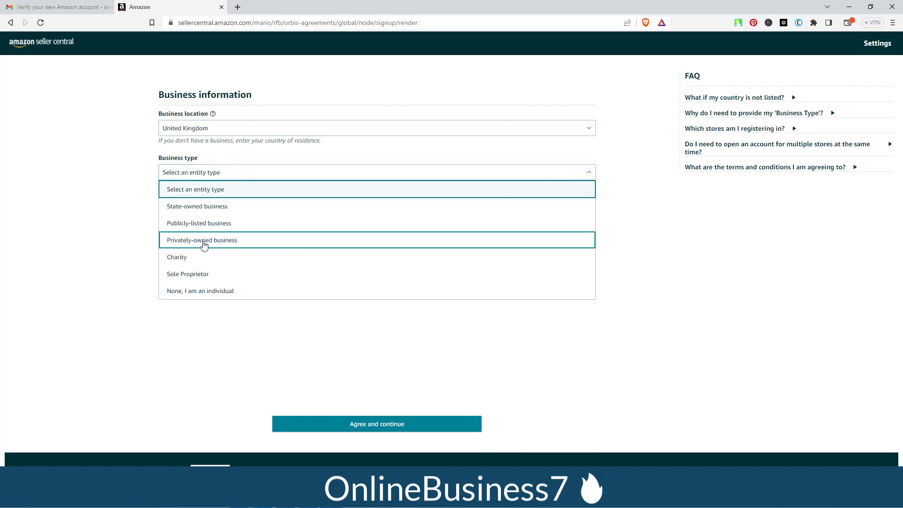
left_click(225, 240)
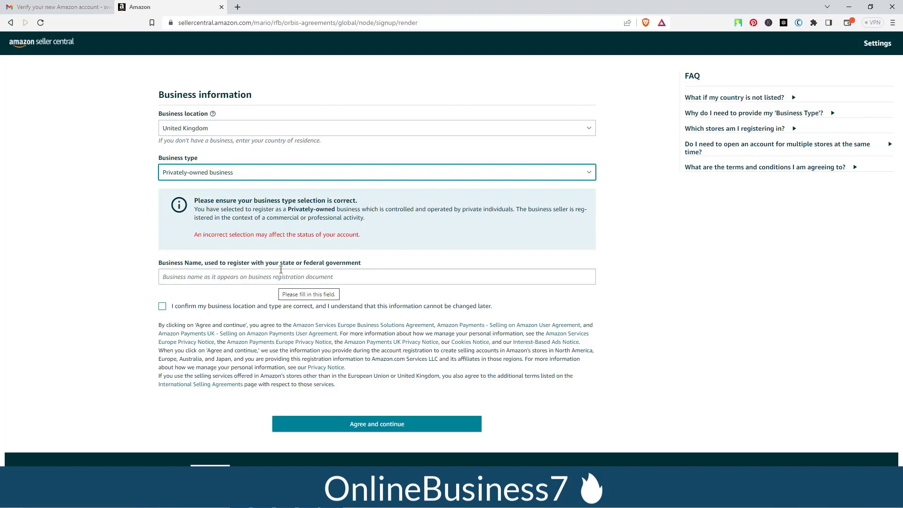
left_click(211, 278)
type("vaishipon")
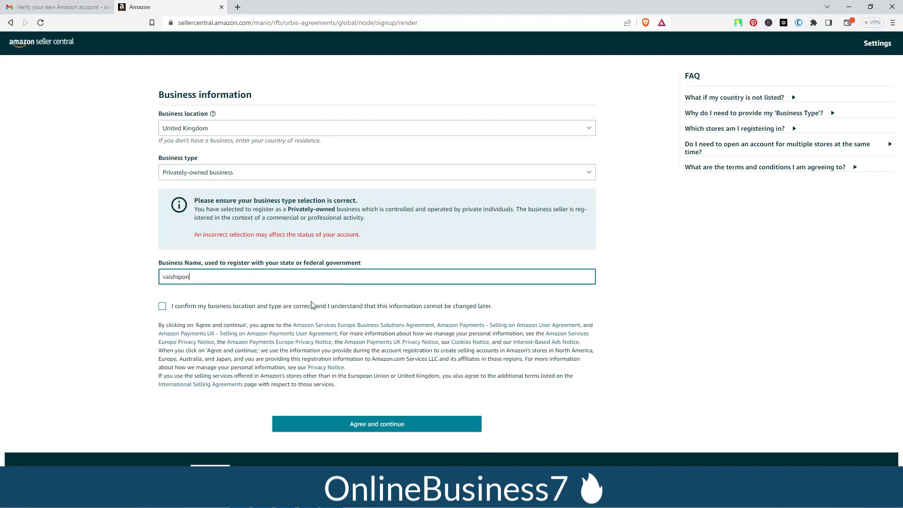
left_click(163, 307)
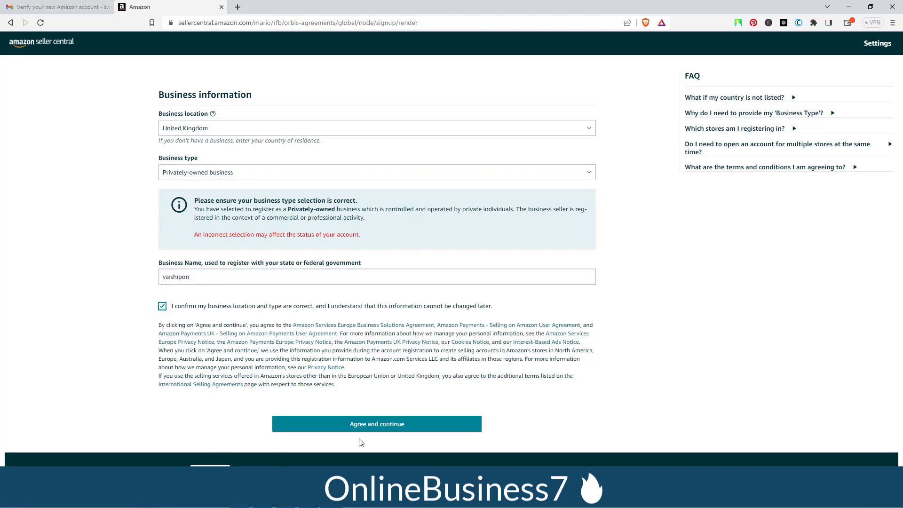
- Accept the seller agreements, then enter the company registration number and registered business address and submit the business information
left_click(369, 426)
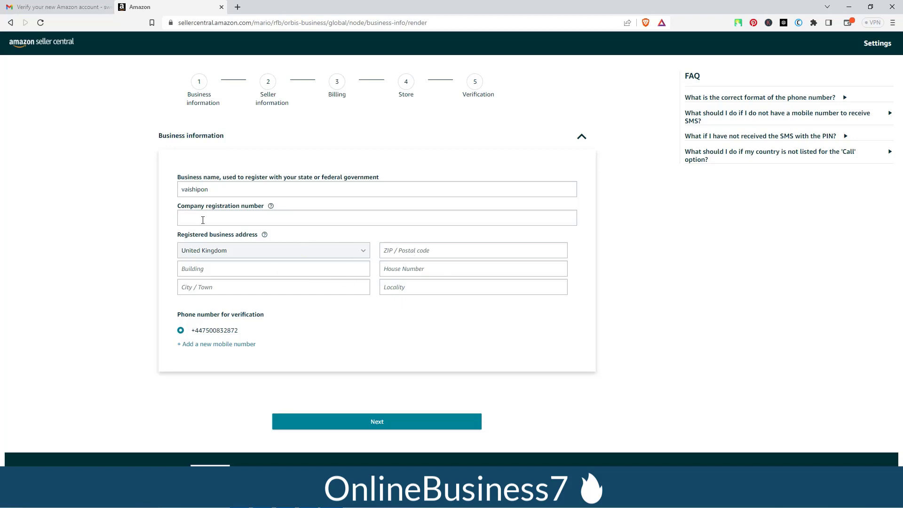
mouse_move(272, 209)
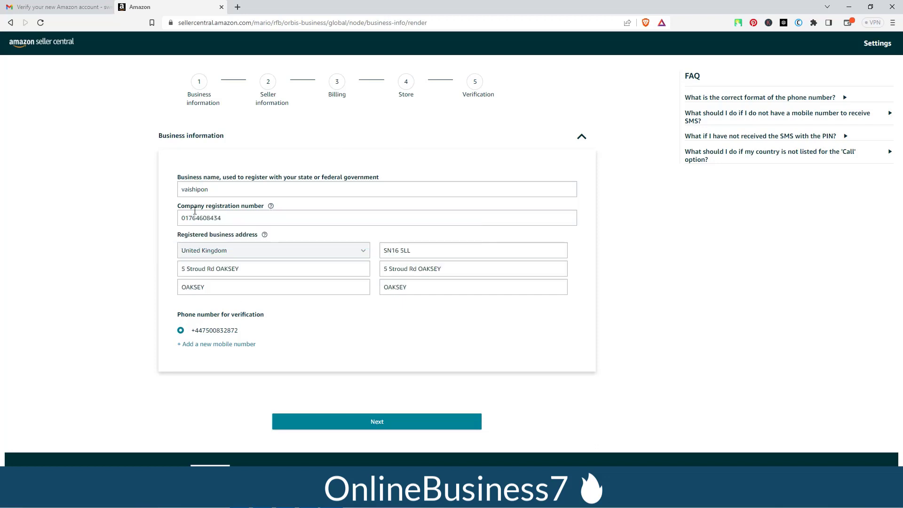
left_click(379, 424)
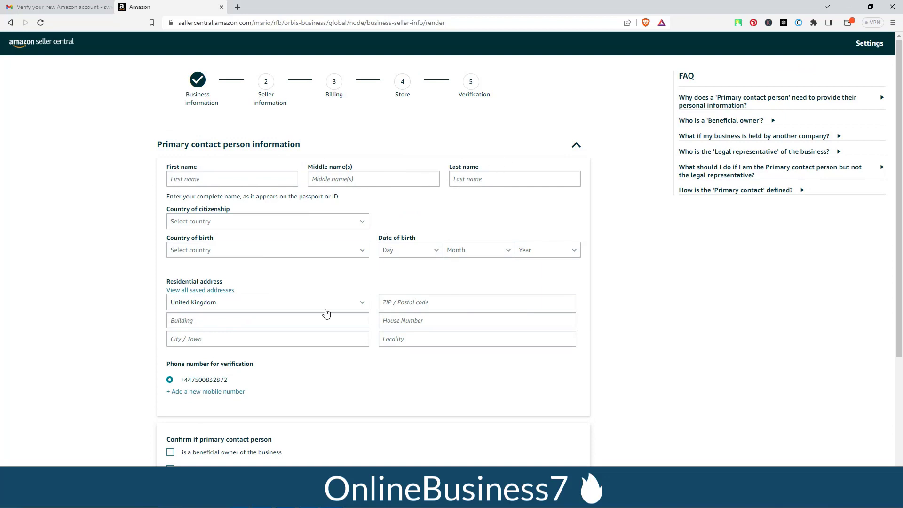
- Set the primary contact's country of citizenship and country of birth to United Kingdom and select the date of birth
left_click(229, 226)
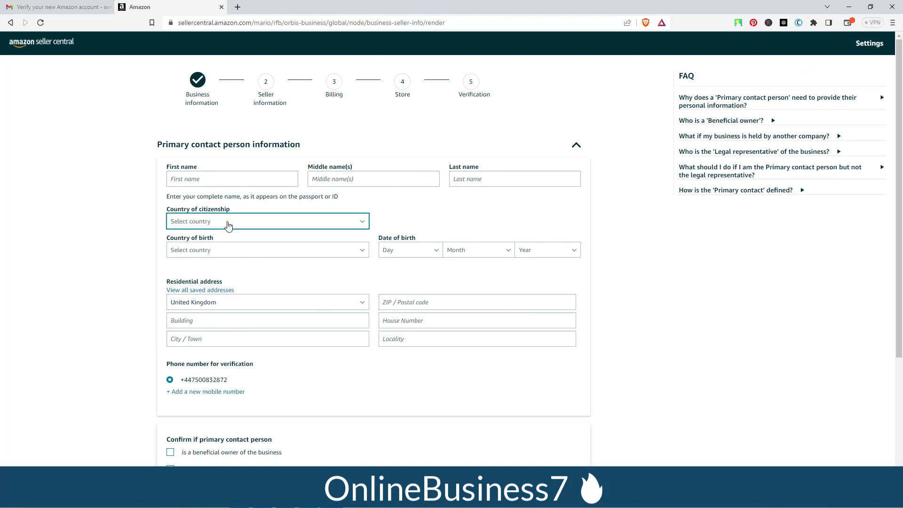
left_click_drag(365, 239, 365, 355)
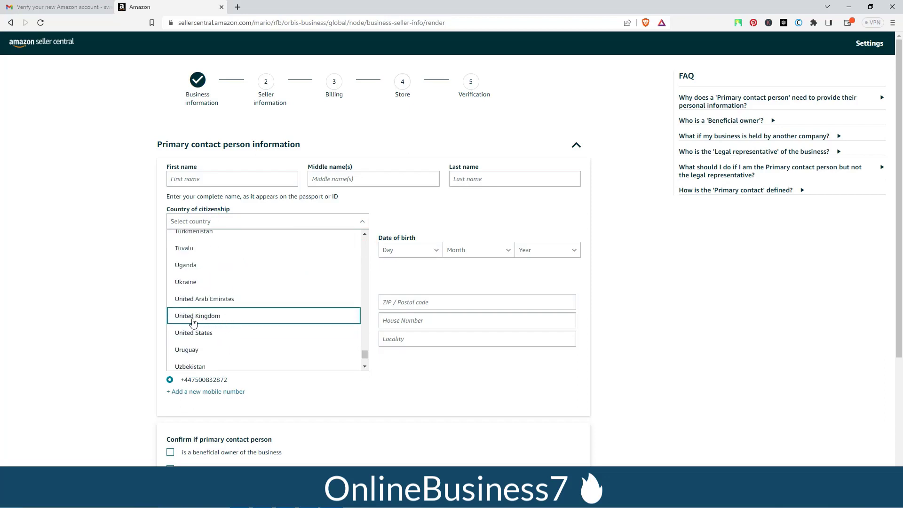
left_click(212, 319)
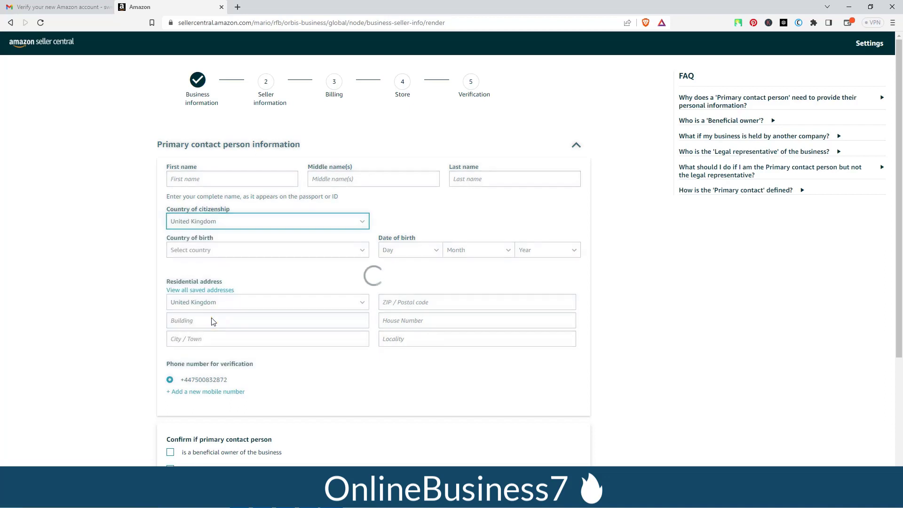
left_click(209, 254)
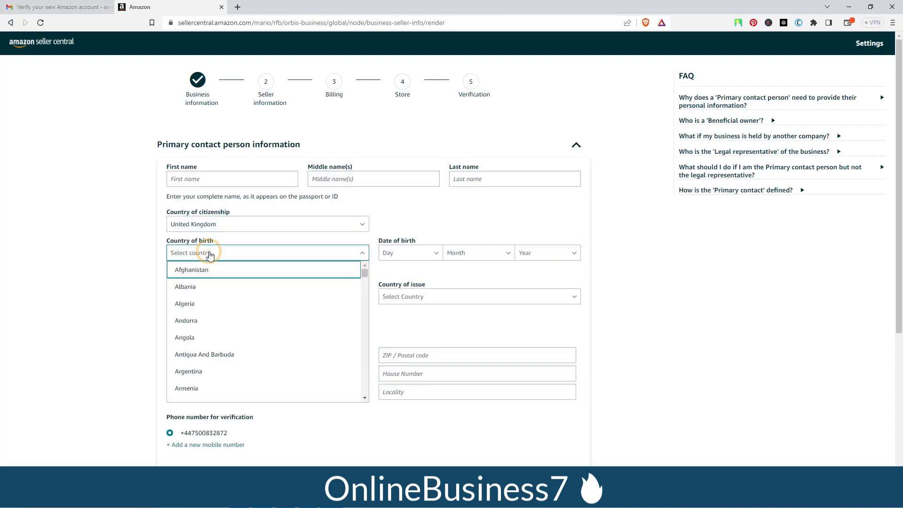
left_click_drag(366, 277, 365, 385)
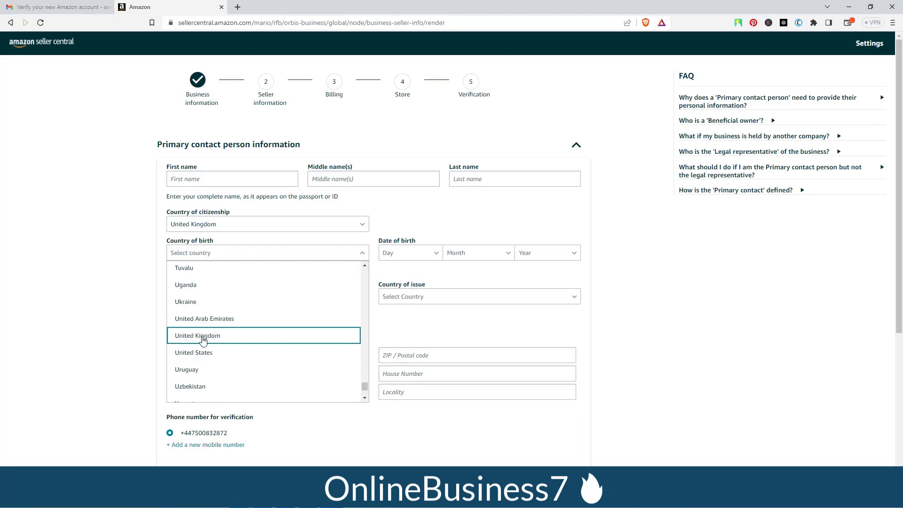
left_click(195, 337)
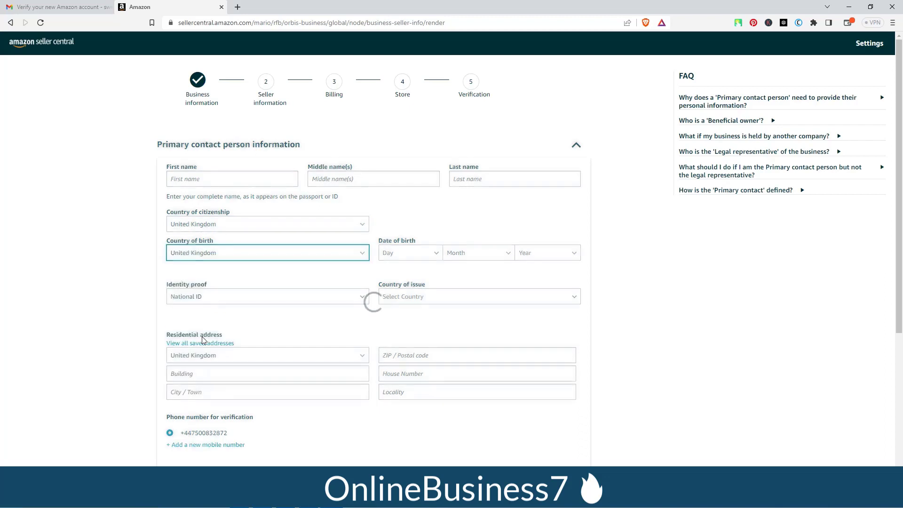
left_click(436, 254)
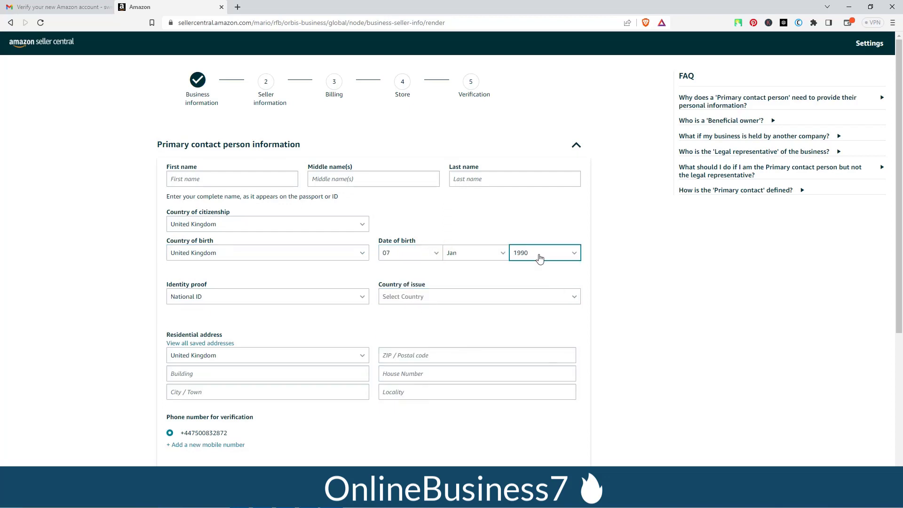
left_click(285, 281)
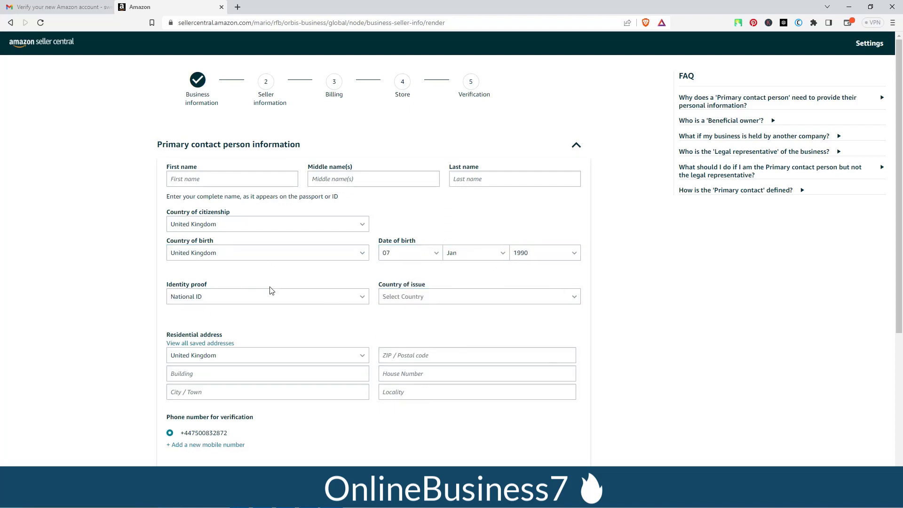
- Choose Passport as the primary contact's identity proof and set its country of issue to United Kingdom
left_click(358, 301)
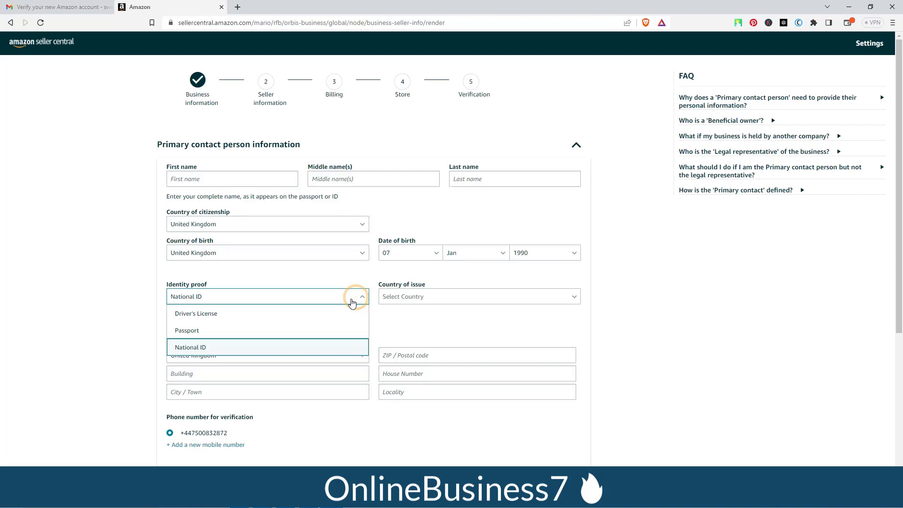
left_click(198, 331)
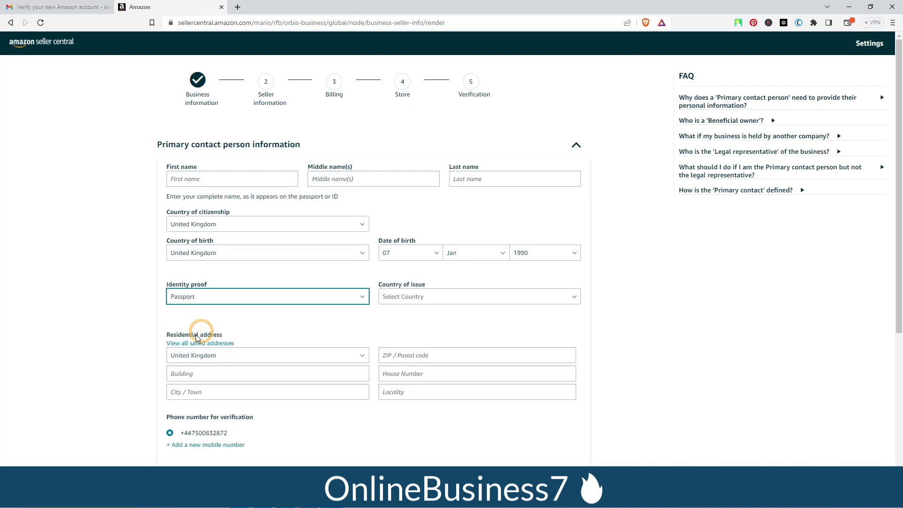
left_click(411, 302)
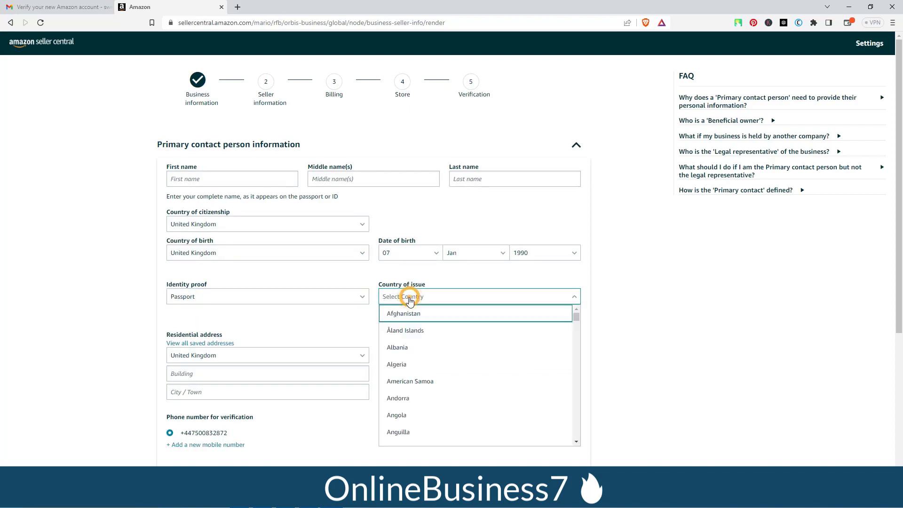
left_click_drag(577, 316, 576, 428)
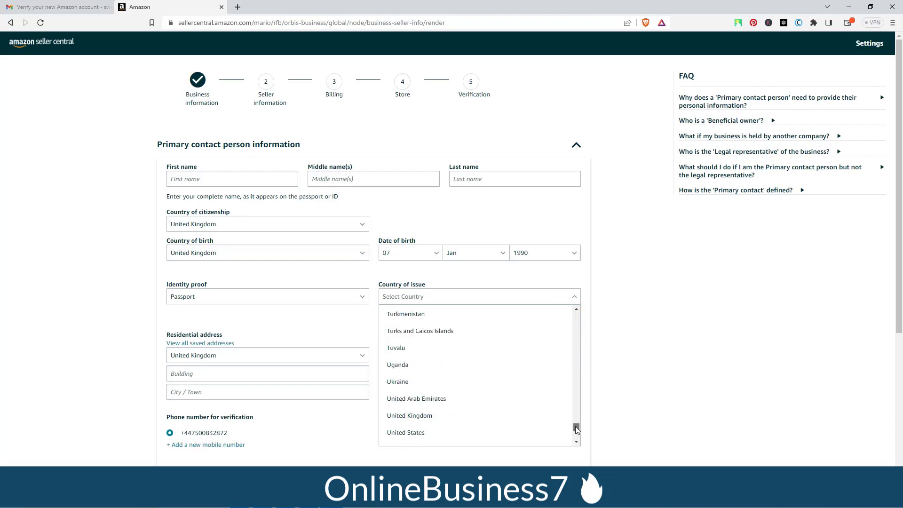
scroll(494, 354, "down", 2)
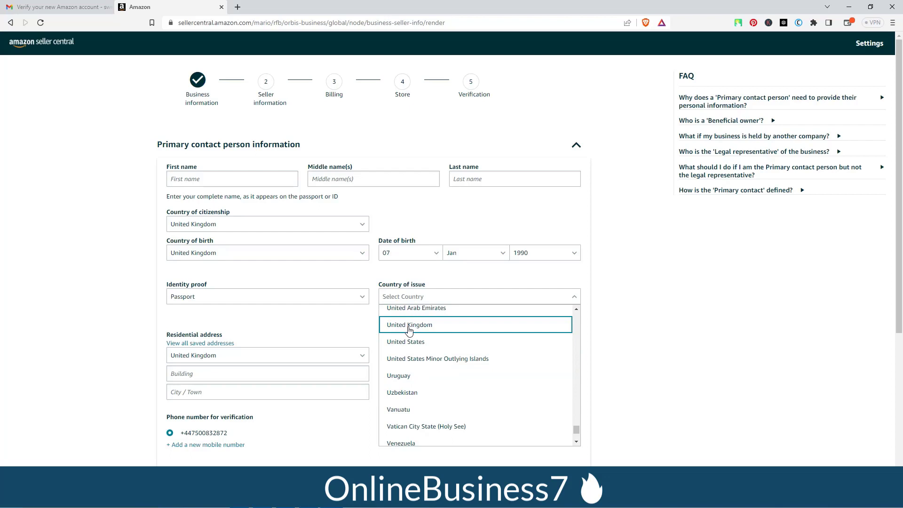
left_click(409, 329)
- Enter the passport number with expiry date 5 Jan 2024 and fill in the contact's residential address
scroll(179, 231, "down", 2)
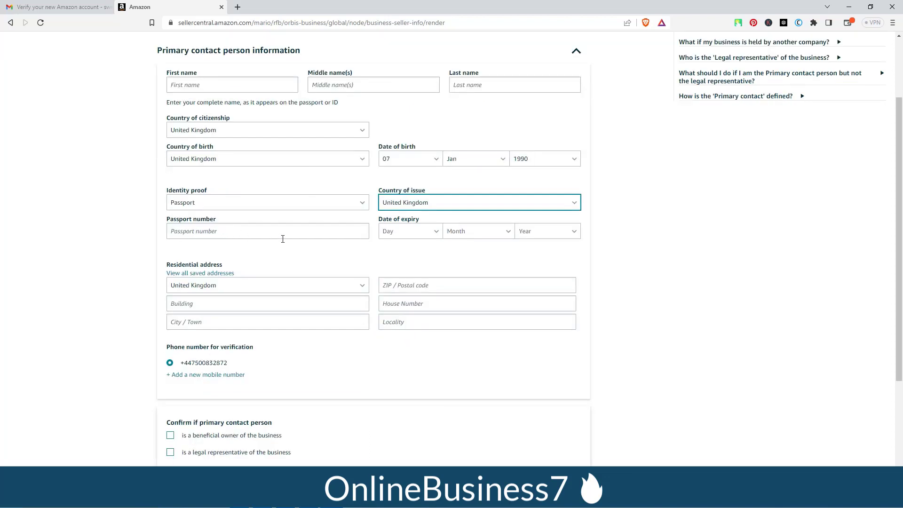
scroll(280, 239, "up", 1)
left_click(203, 282)
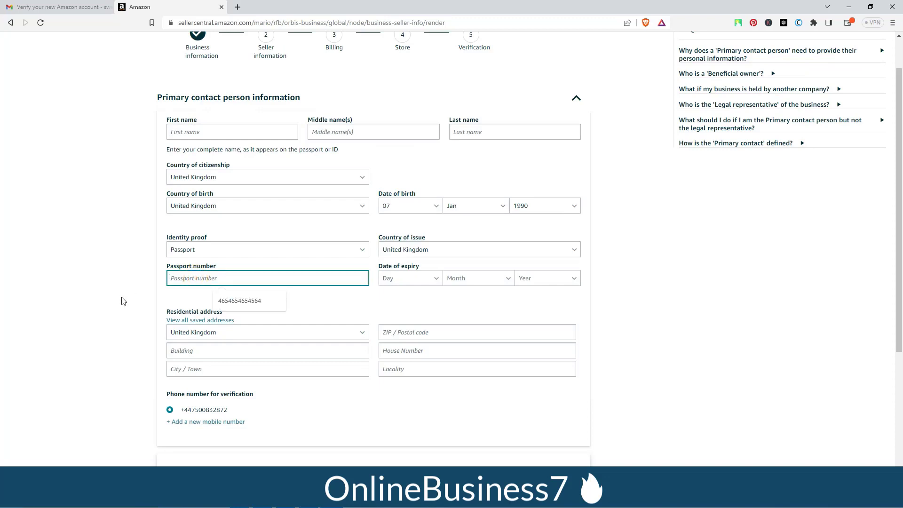
key("ctrl+v")
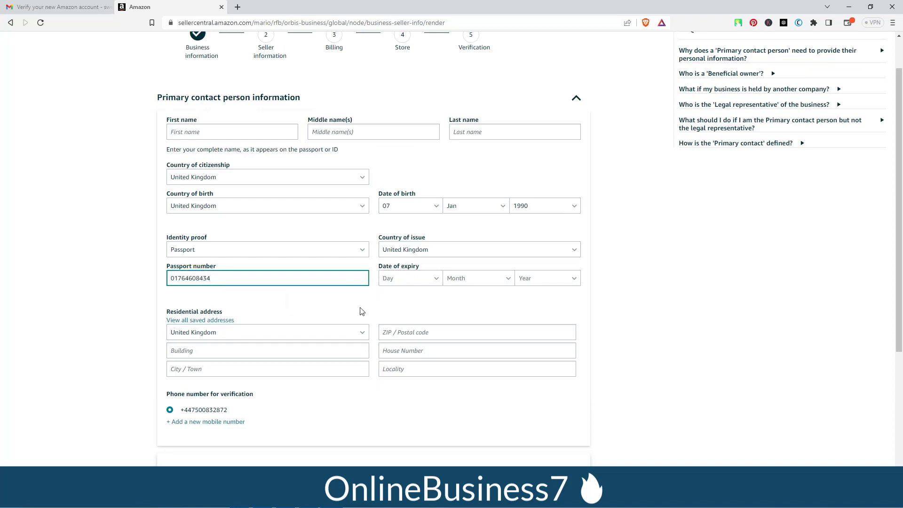
left_click(435, 280)
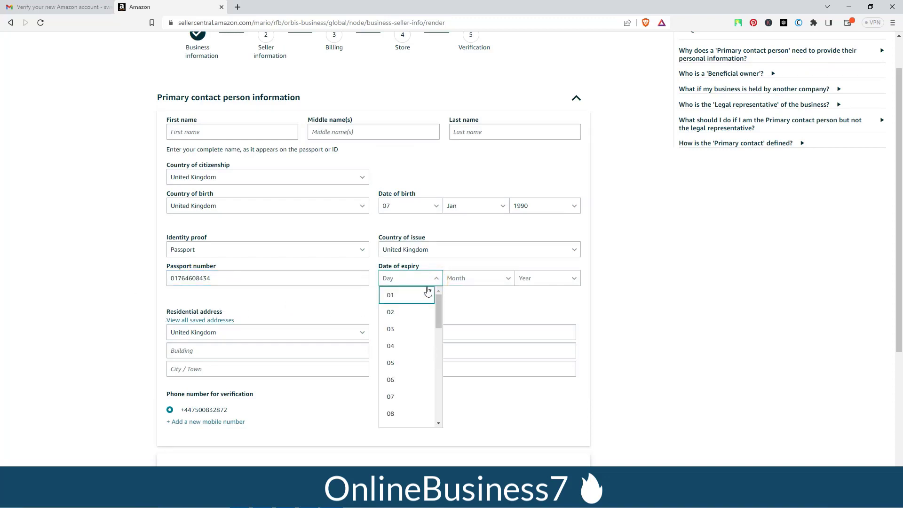
left_click(393, 361)
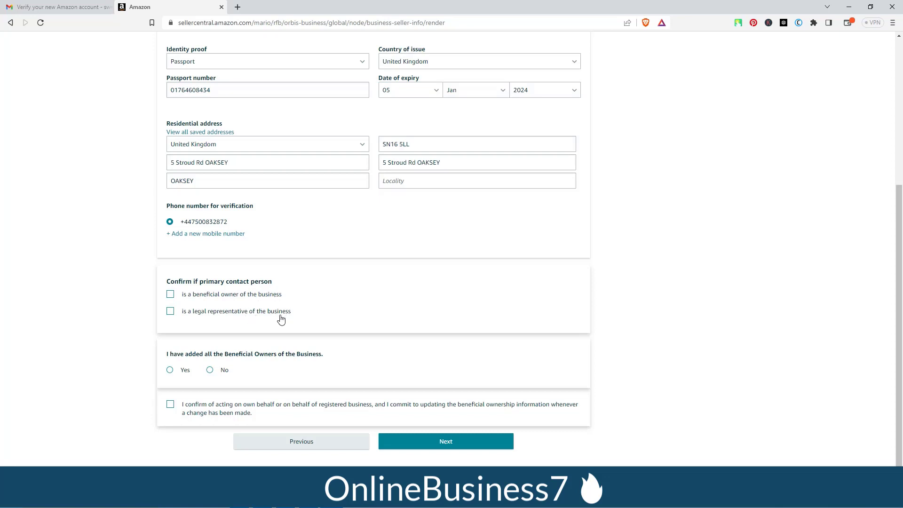
- Declare the contact a beneficial owner, confirm that all beneficial owners are added, accept the acting-on-behalf statement, and submit the seller information
left_click(170, 295)
scroll(294, 305, "down", 1)
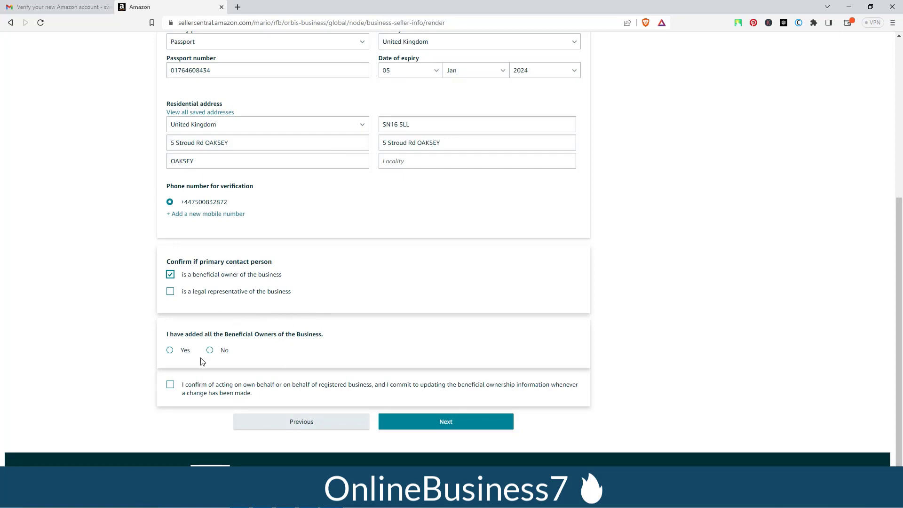
left_click(170, 350)
left_click(170, 385)
left_click(451, 422)
left_click(444, 421)
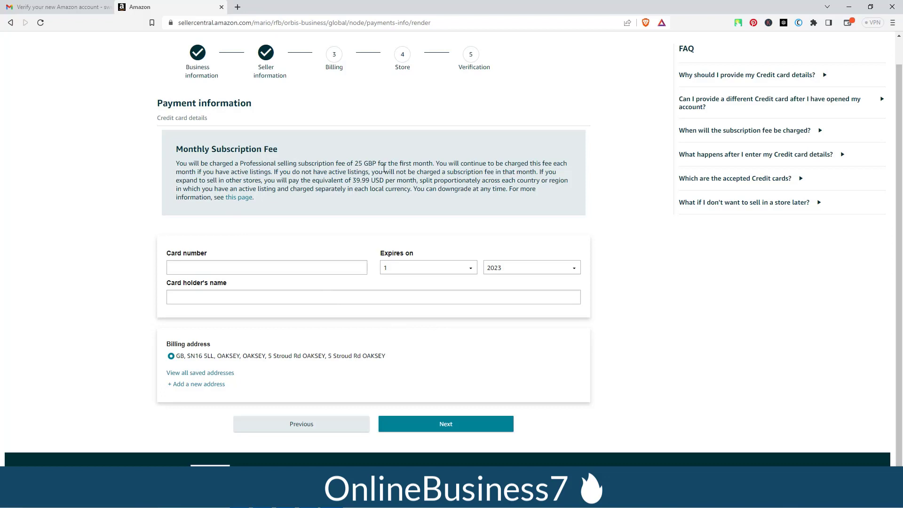
- Read the monthly subscription fee notice, then enter the card number and card holder's name and submit the payment information
left_click_drag(435, 165, 175, 163)
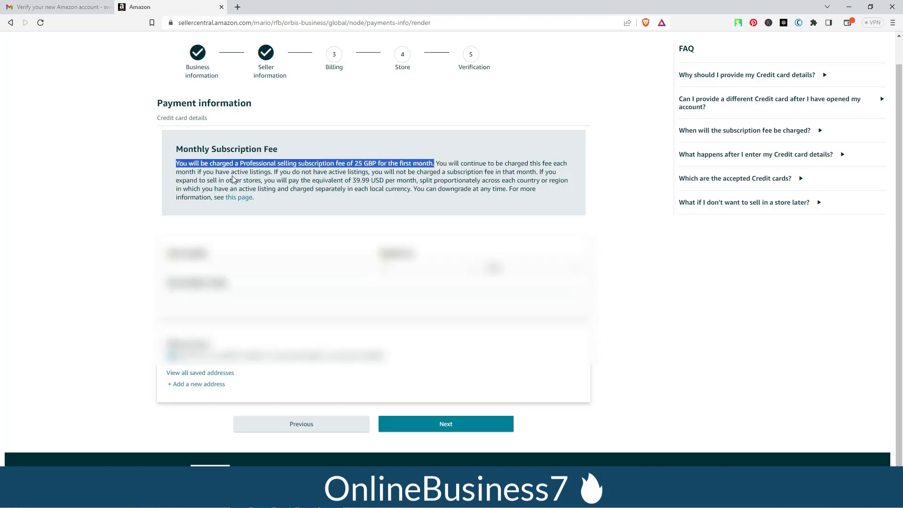
left_click(269, 180)
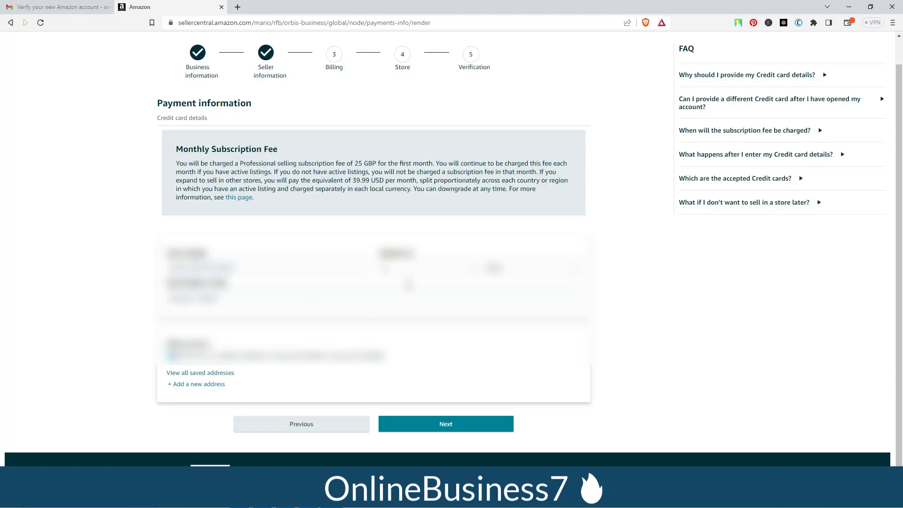
left_click(459, 425)
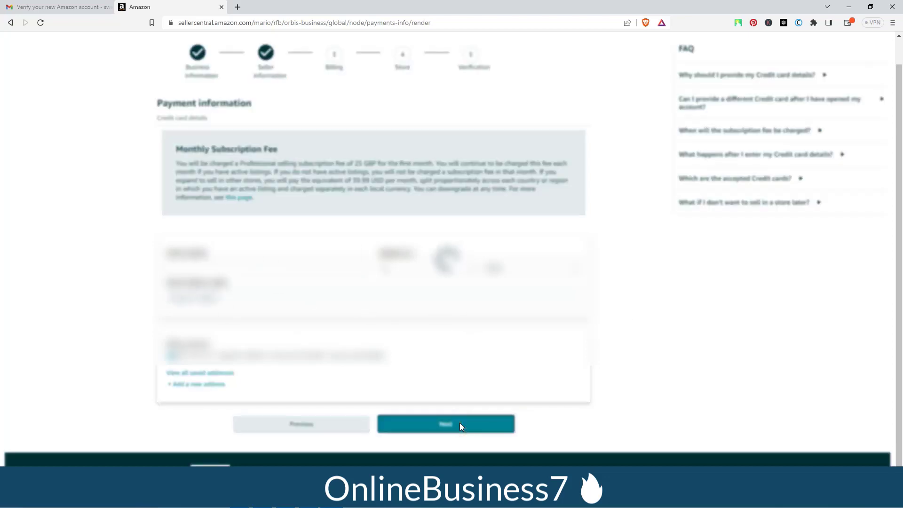
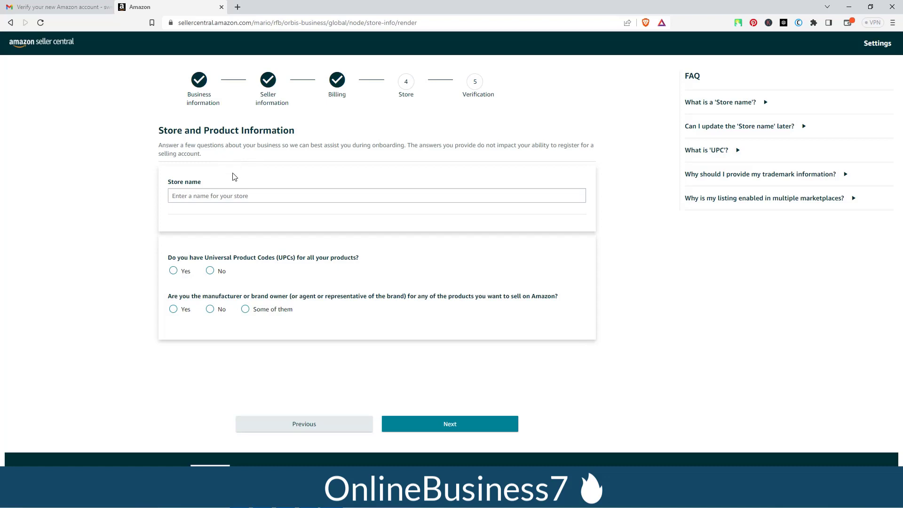
- Name the store vaishiponshop, answer Yes for UPCs and Some of them for brand ownership and trademarks, and submit the store information
left_click(182, 196)
type("vaishiponshop")
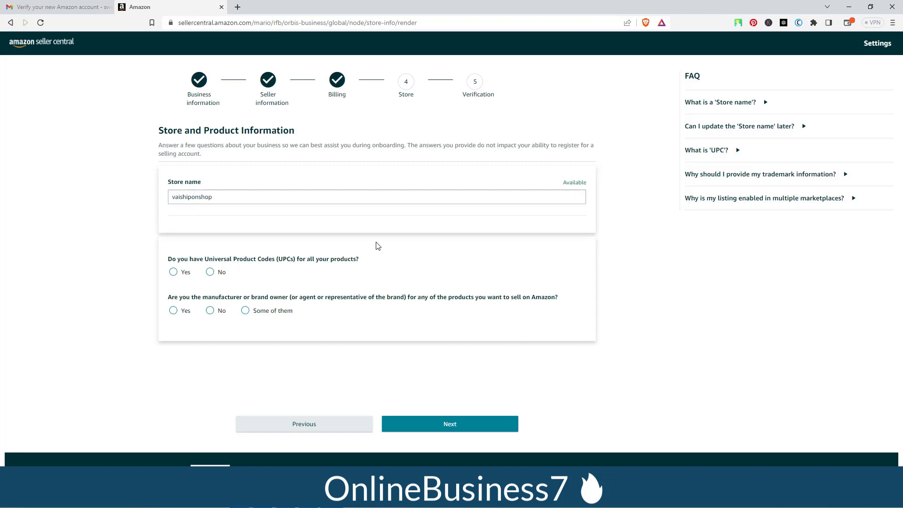
left_click(174, 273)
left_click(246, 310)
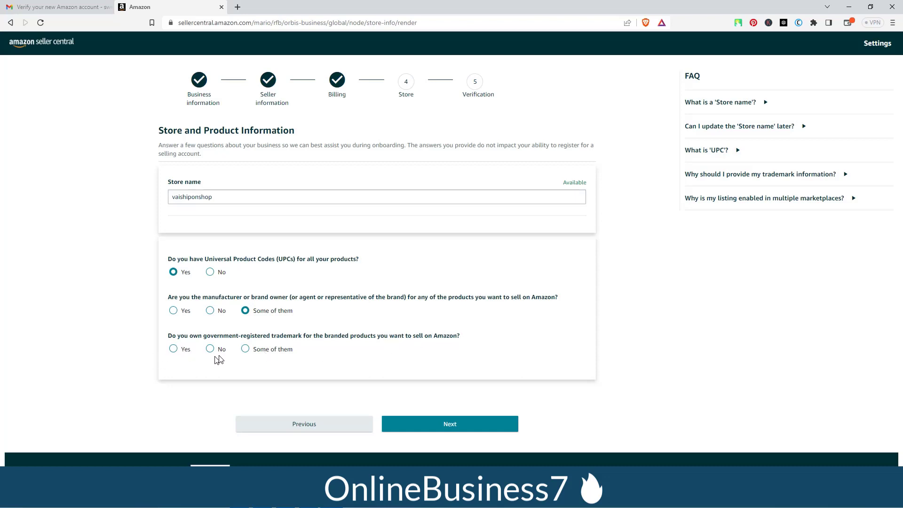
left_click(245, 349)
left_click(450, 424)
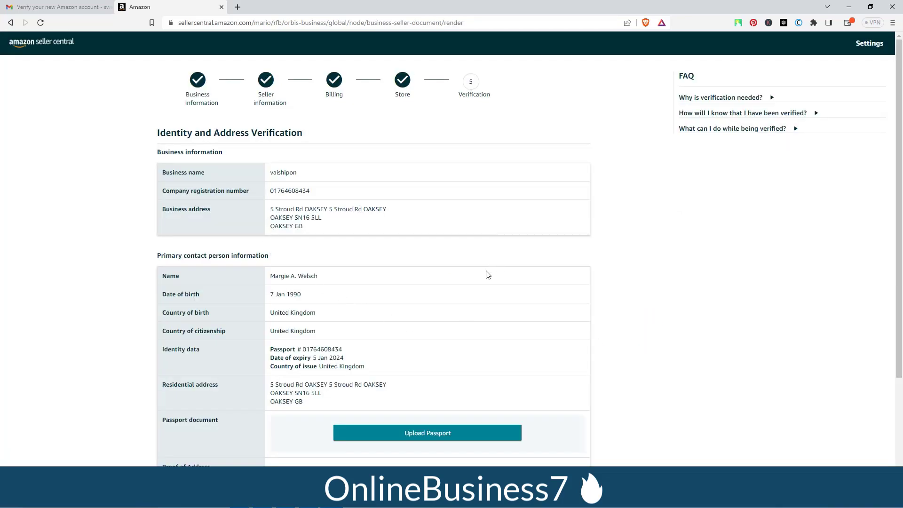
- Review the Identity and Address Verification details, the passport upload requirement and the document types offered as proof of address
scroll(527, 277, "down", 1)
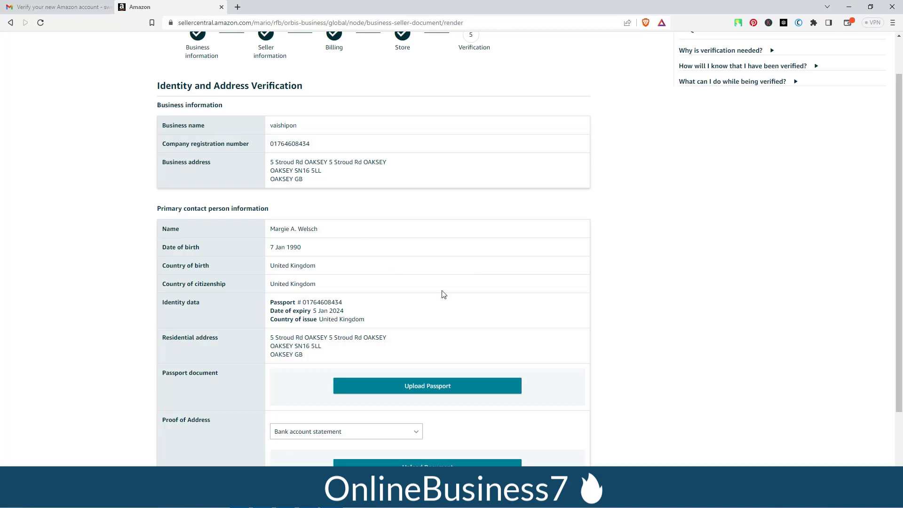
scroll(475, 301, "down", 2)
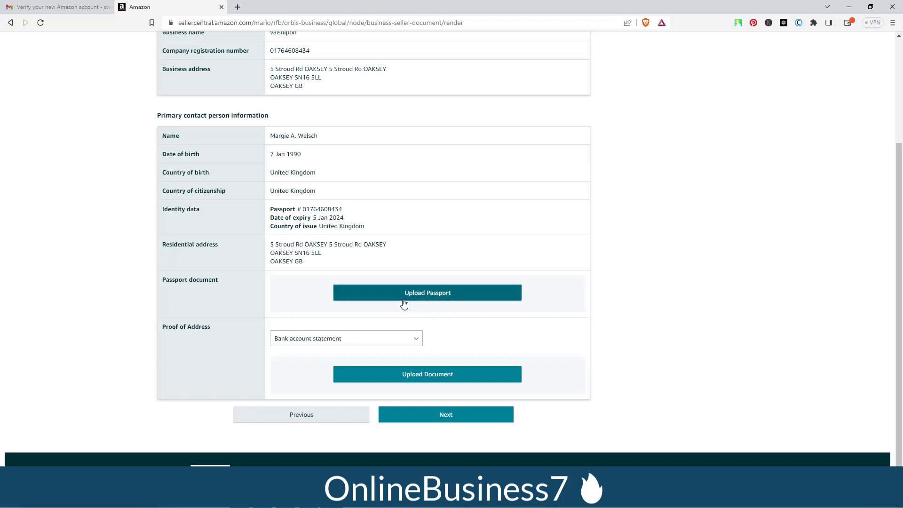
left_click(420, 342)
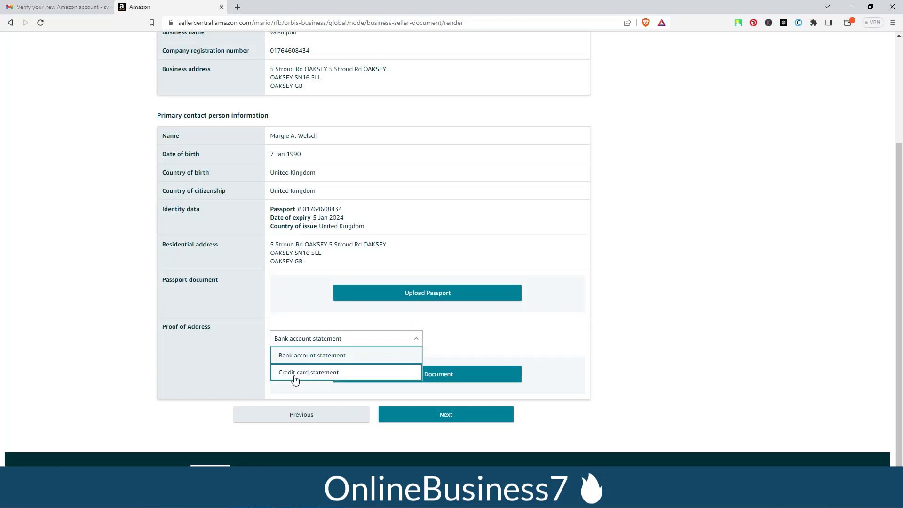
left_click(612, 354)
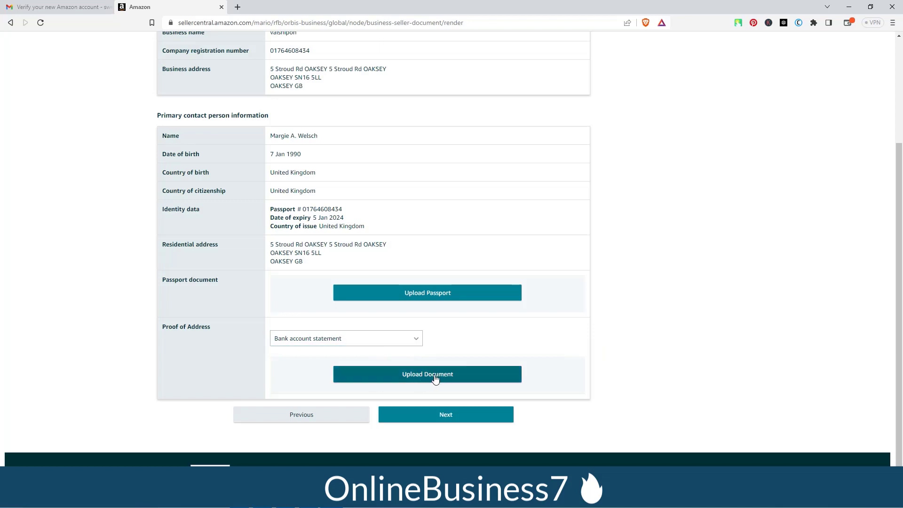
left_click(412, 340)
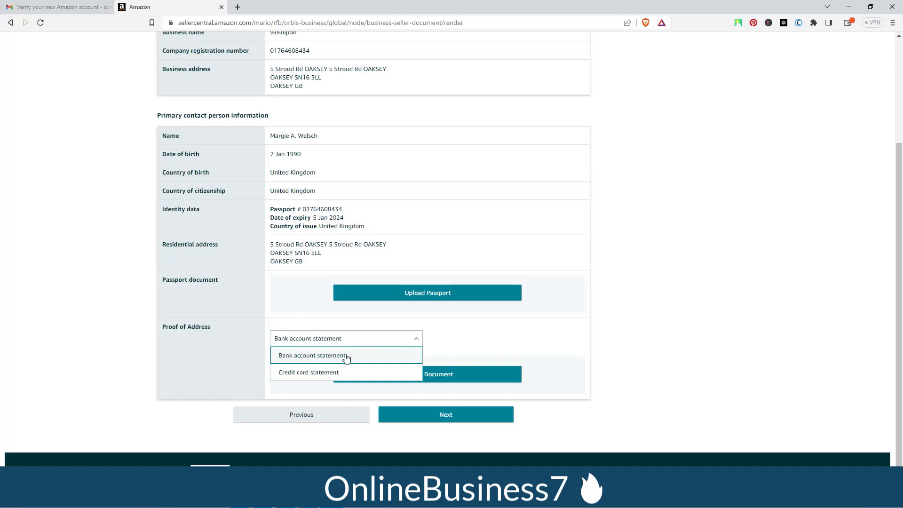
left_click(602, 358)
scroll(626, 360, "up", 1)
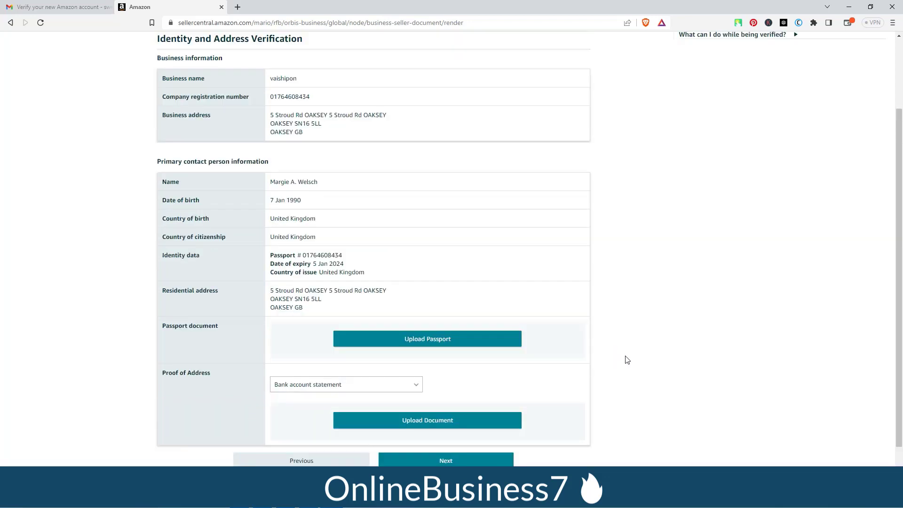
scroll(626, 360, "up", 2)
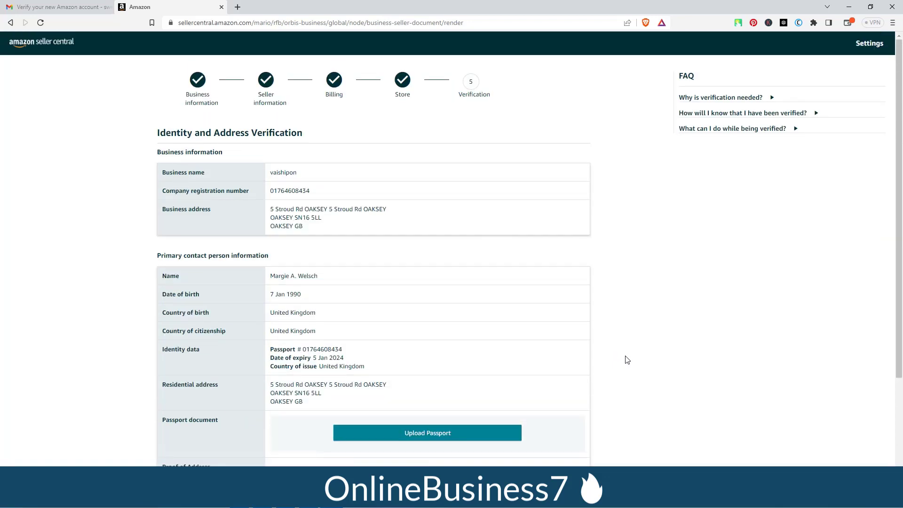
scroll(626, 360, "down", 3)
scroll(626, 360, "up", 3)
scroll(626, 360, "down", 3)
scroll(626, 360, "up", 3)
scroll(626, 360, "down", 3)
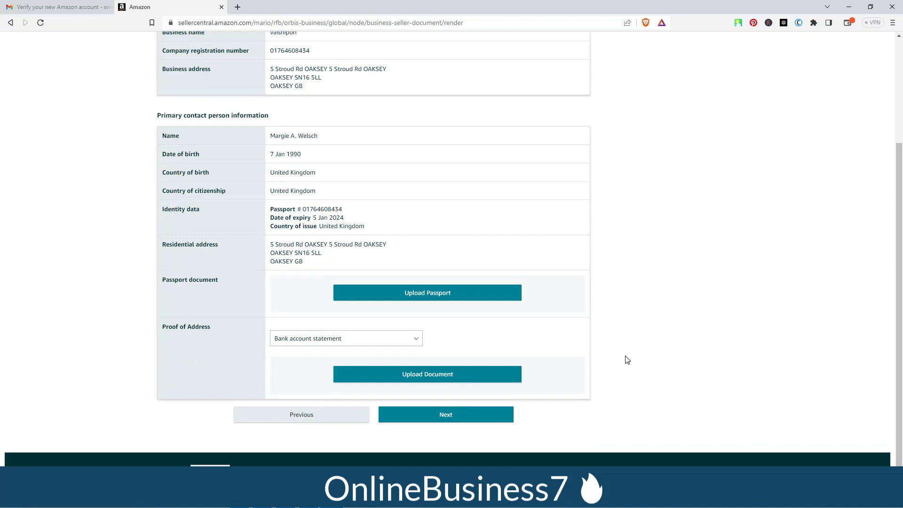
scroll(625, 359, "up", 3)
scroll(625, 360, "down", 3)
scroll(626, 360, "up", 3)
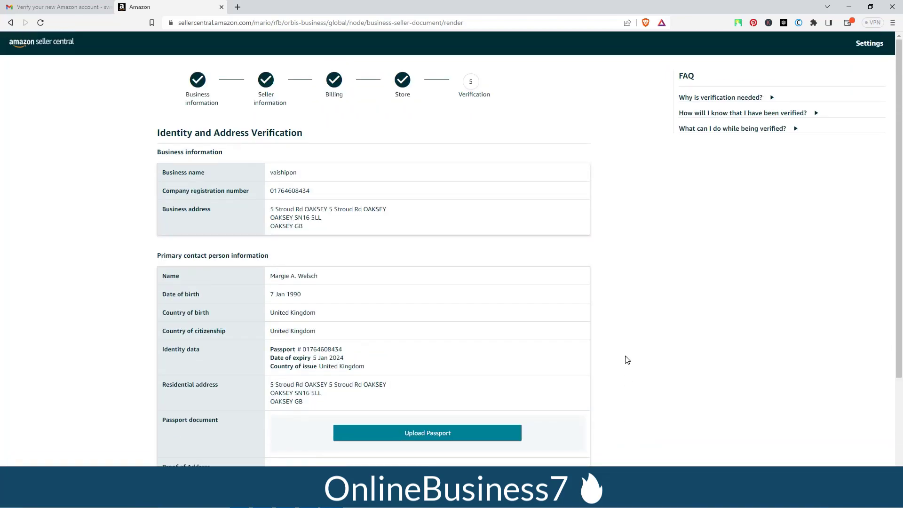
scroll(625, 360, "down", 3)
scroll(625, 360, "up", 3)
scroll(626, 359, "down", 1)
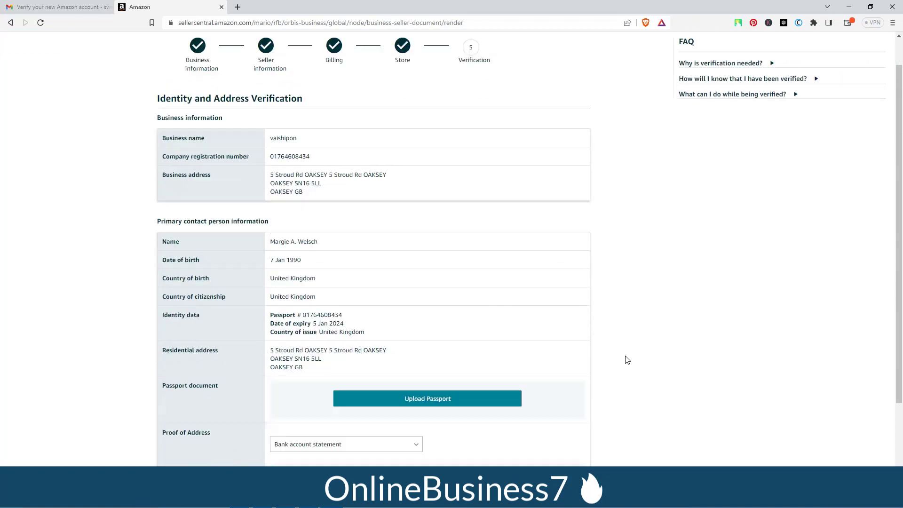
scroll(626, 360, "down", 3)
scroll(626, 360, "up", 4)
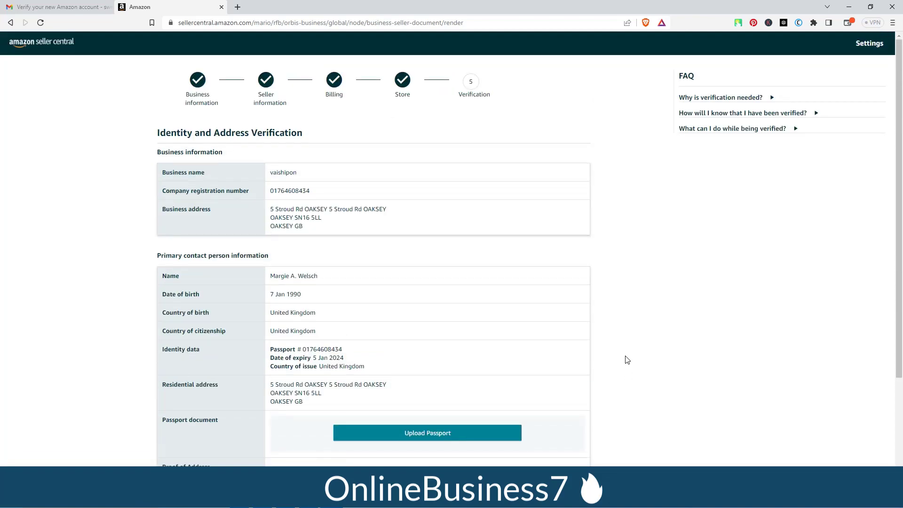
scroll(625, 360, "down", 3)
scroll(626, 360, "up", 3)
scroll(625, 360, "down", 3)
scroll(626, 360, "up", 3)
scroll(625, 360, "down", 3)
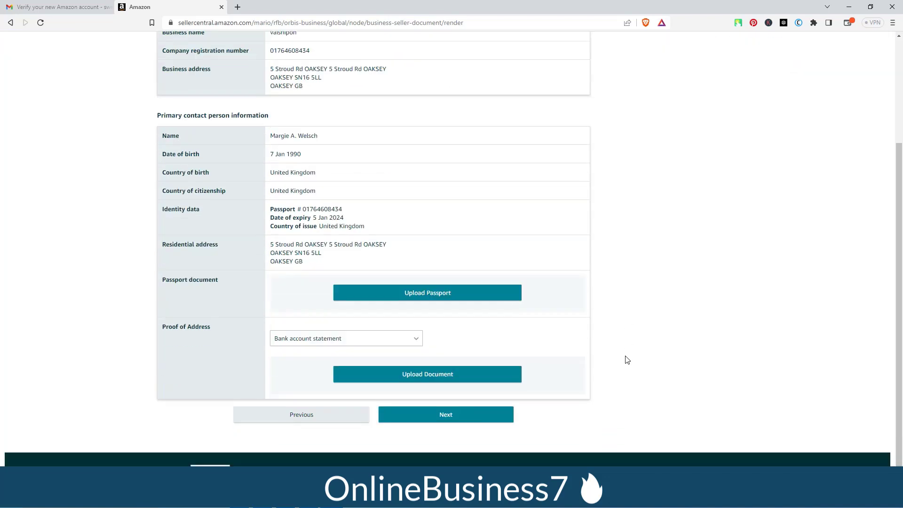
scroll(626, 360, "up", 3)
scroll(625, 360, "down", 3)
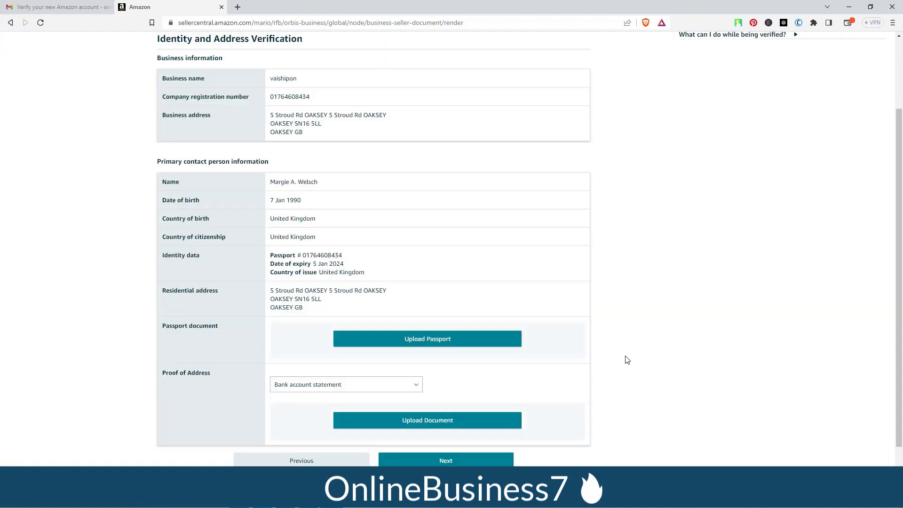
scroll(625, 360, "up", 3)
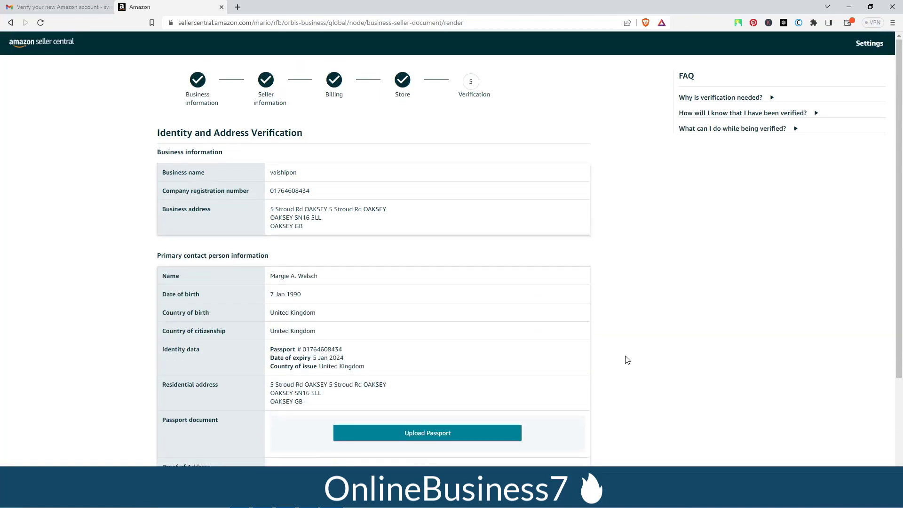
scroll(626, 360, "down", 3)
scroll(626, 360, "up", 3)
scroll(626, 360, "down", 3)
scroll(625, 359, "up", 3)
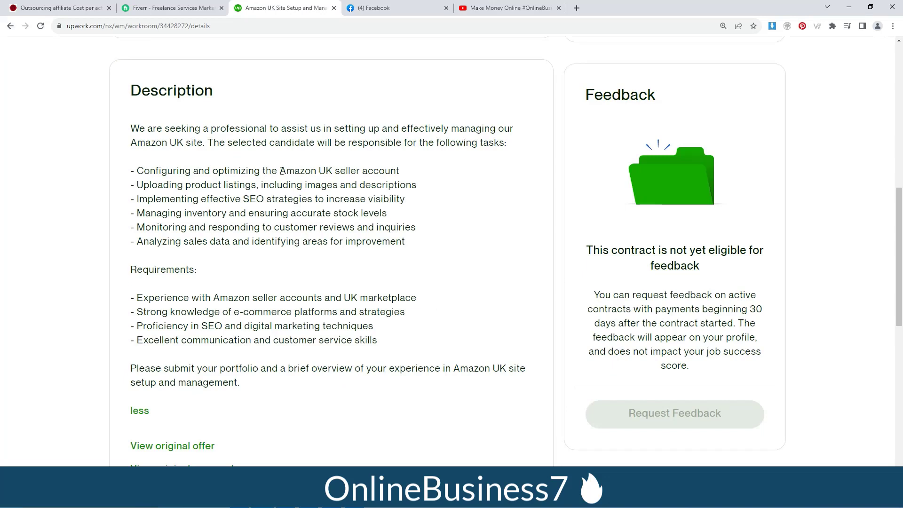
- Switch to the Upwork contract for Amazon UK site setup and highlight the tasks and requirements in its description
left_click_drag(281, 171, 442, 178)
left_click(445, 309)
left_click_drag(136, 169, 391, 343)
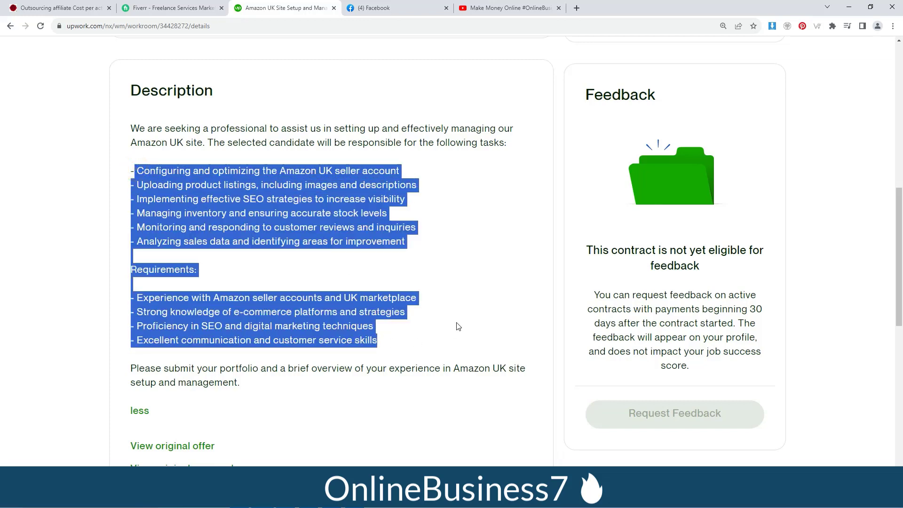
- Switch to the Make Money Online #OnlineBusiness7 YouTube channel and open its Million Dollar Affiliate Site For Clickbank video
key("ctrl+5")
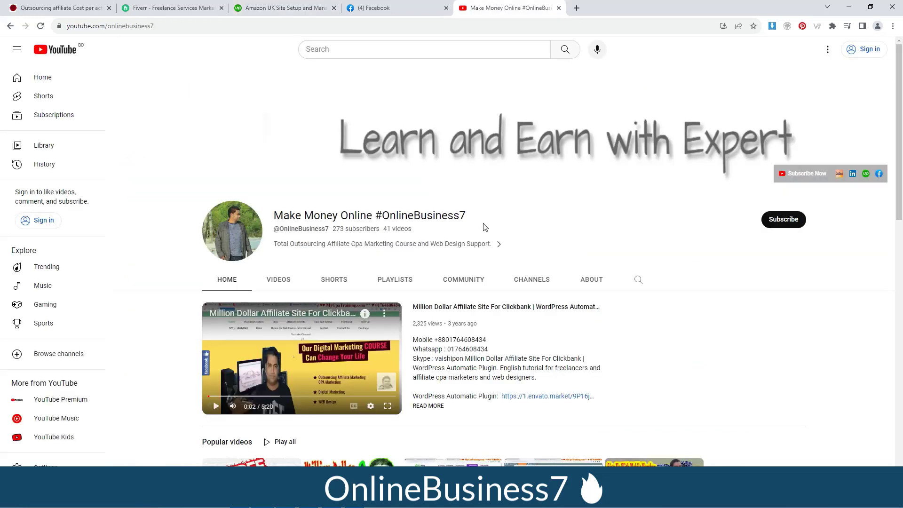
left_click_drag(472, 219, 376, 217)
key("alt+Left")
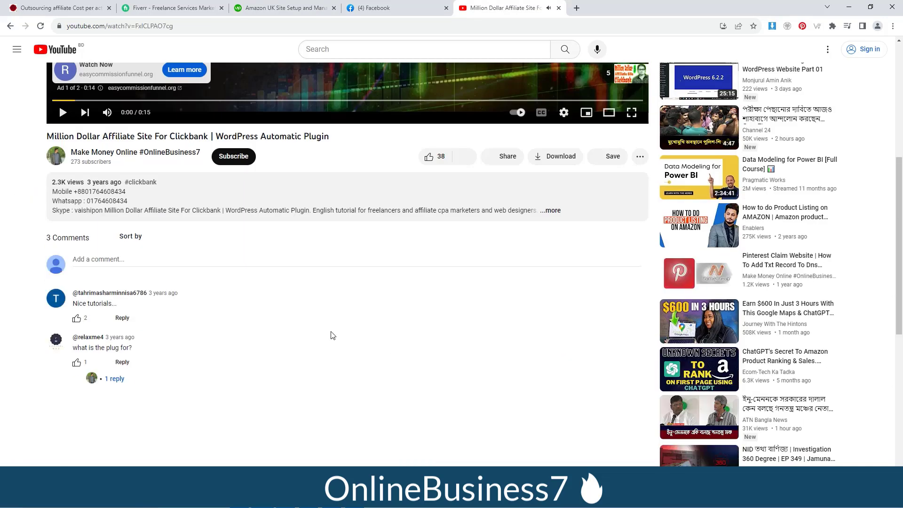
- Expand the video's full description and open the Upwork profile link in it
left_click(555, 211)
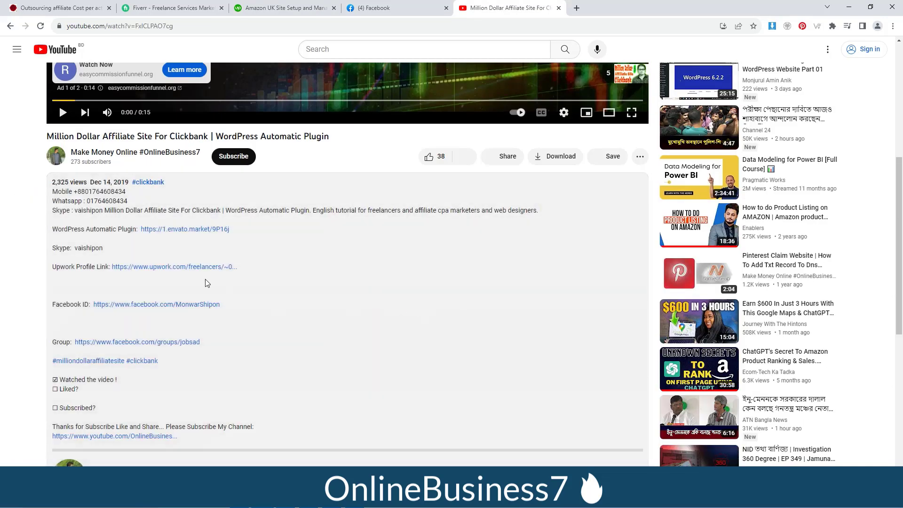
scroll(207, 283, "down", 1)
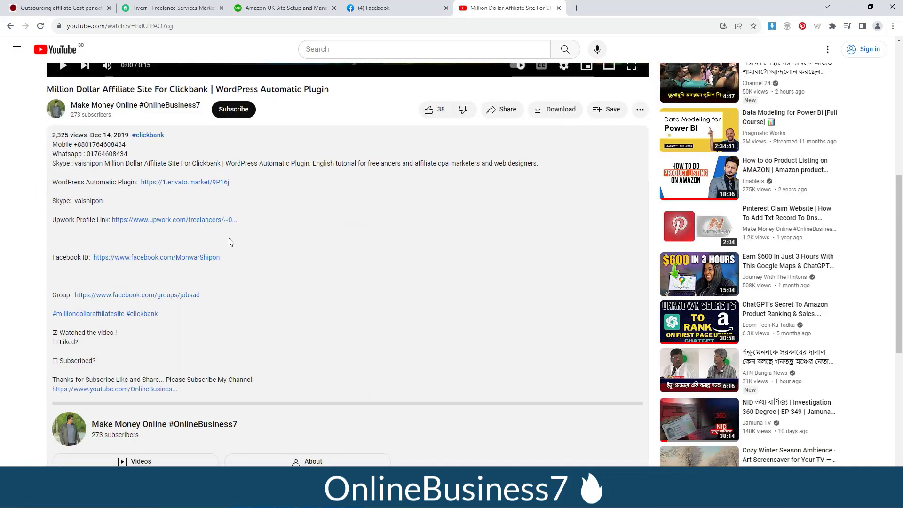
left_click(203, 220)
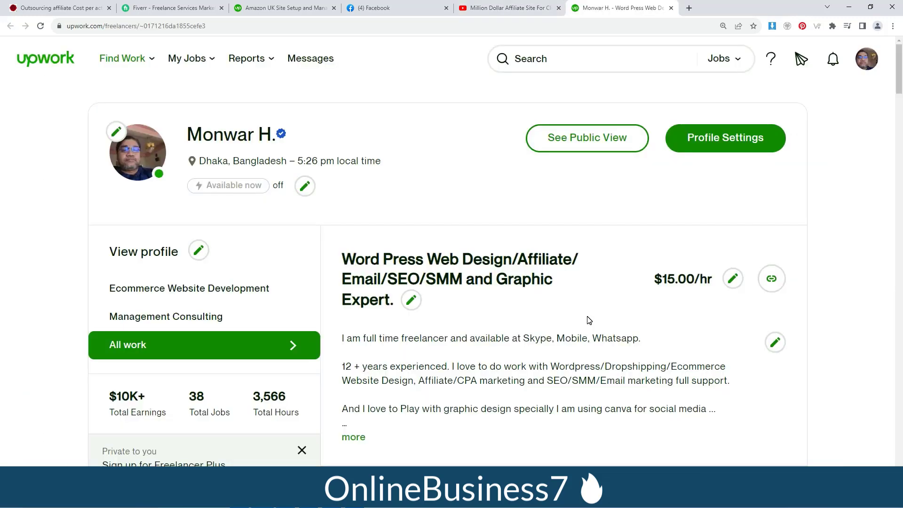